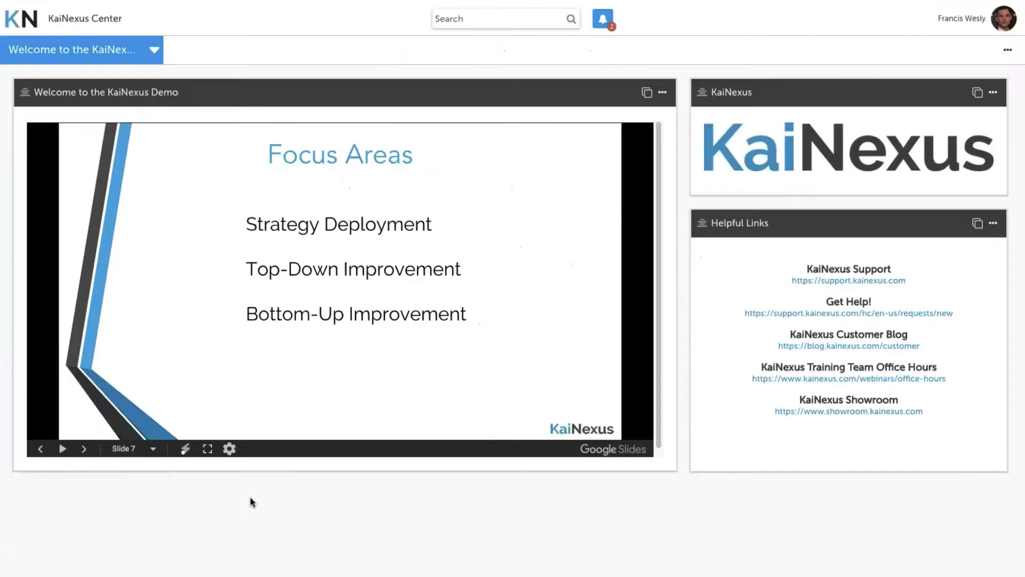
Return to My Dashboard to see the four personal improvements and team work links.
left_click(30, 22)
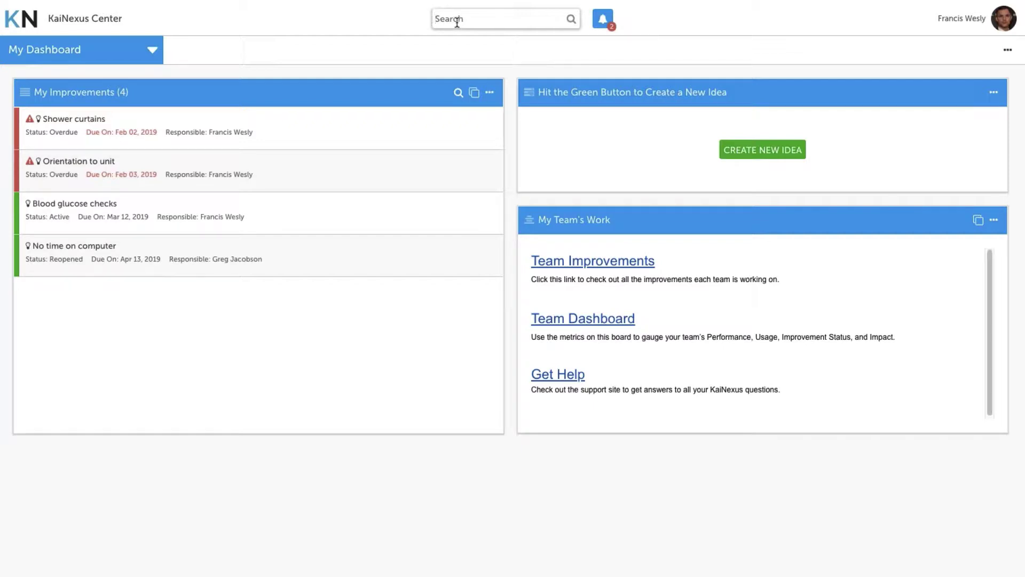
type("iv")
key("Return")
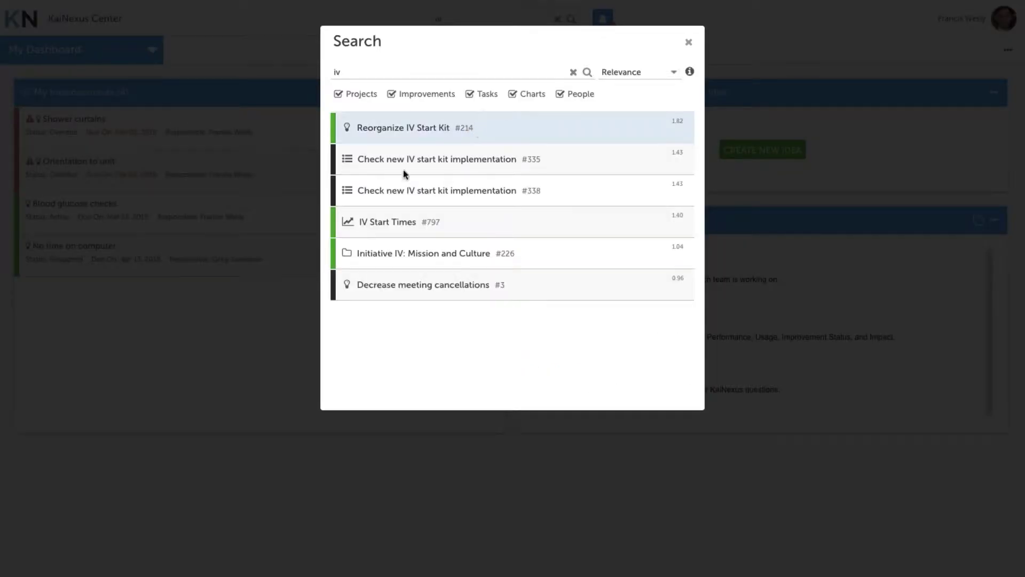
left_click(689, 43)
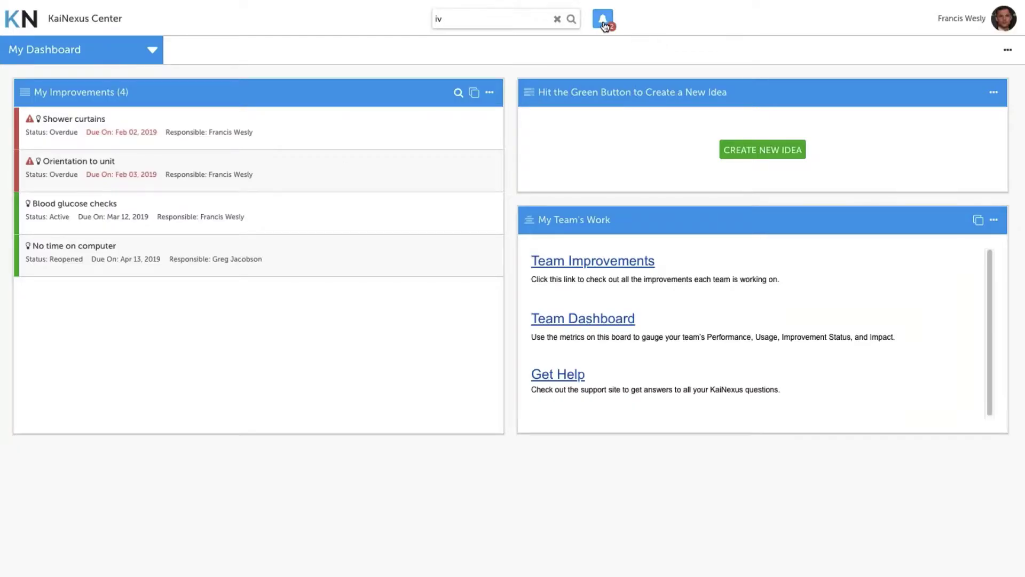
left_click(603, 21)
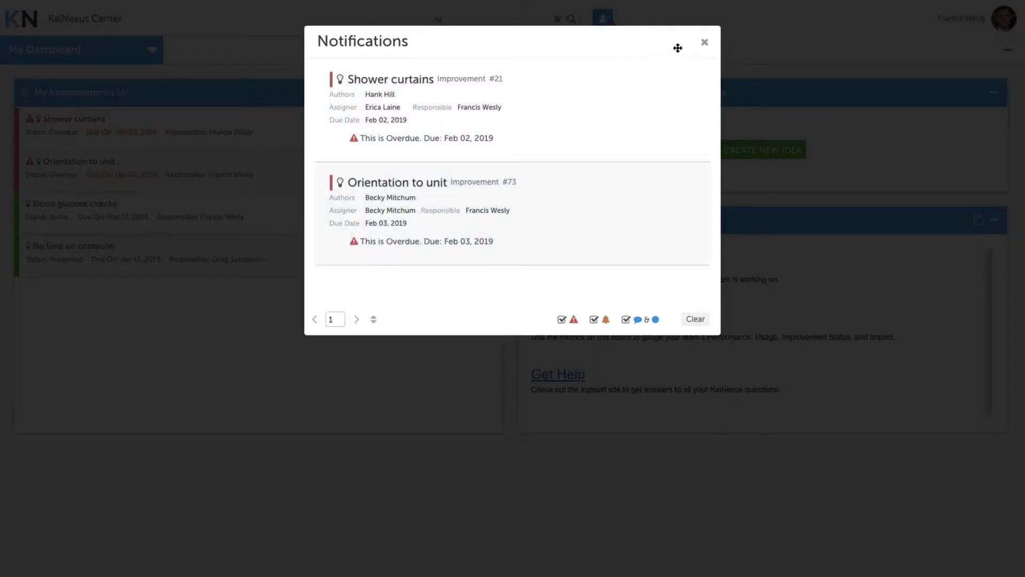
left_click(704, 43)
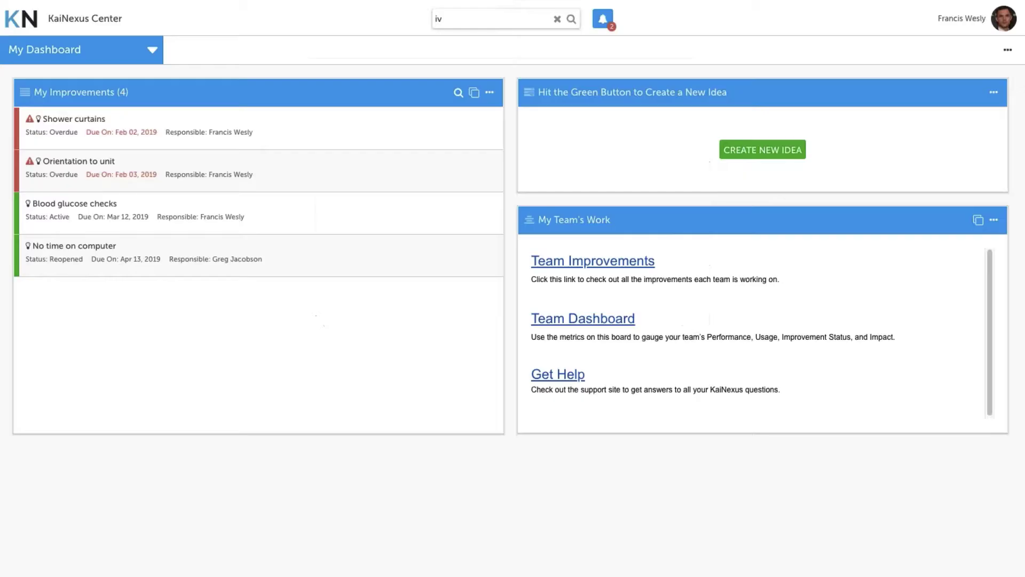
Start a new idea and enter the title 'We should move the trash can'.
left_click(765, 154)
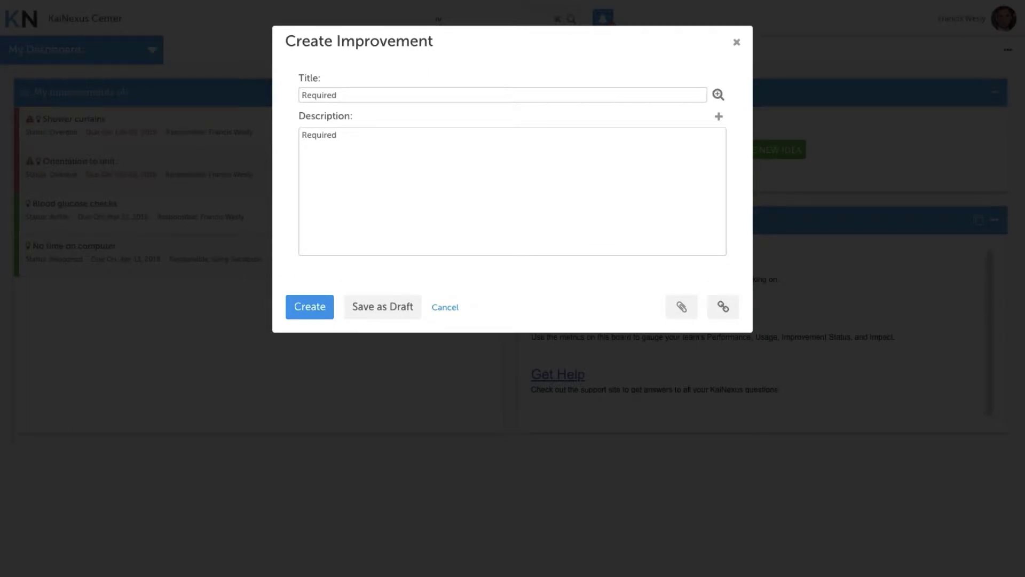
left_click(465, 96)
type("We shou")
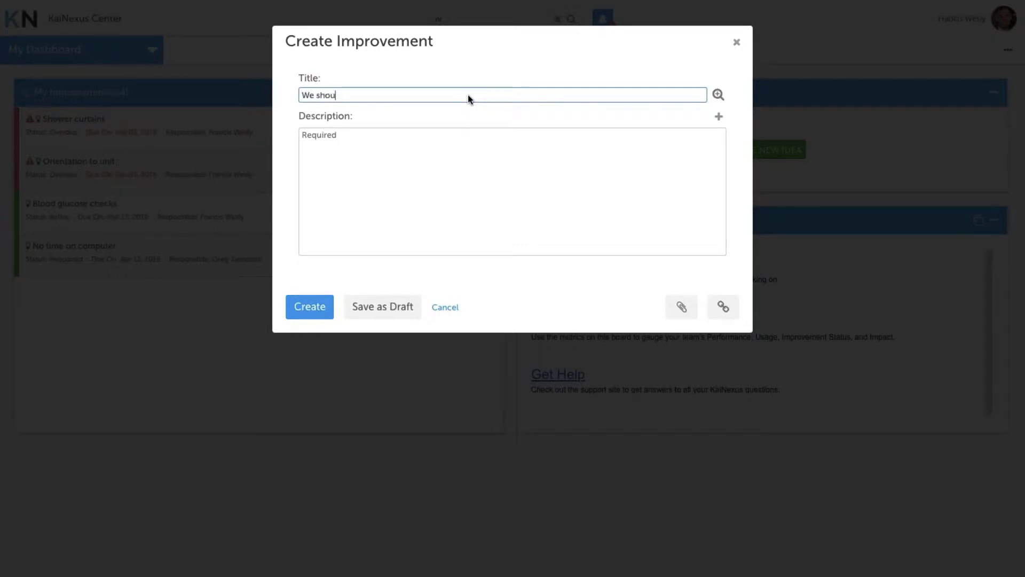
type("ld move the trash cAN")
key("Tab")
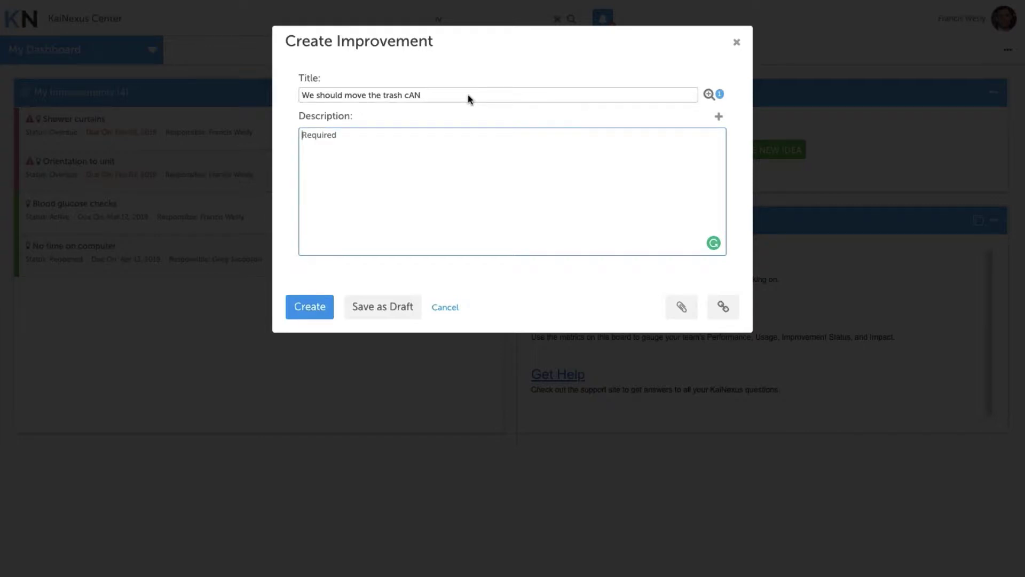
left_click(412, 97)
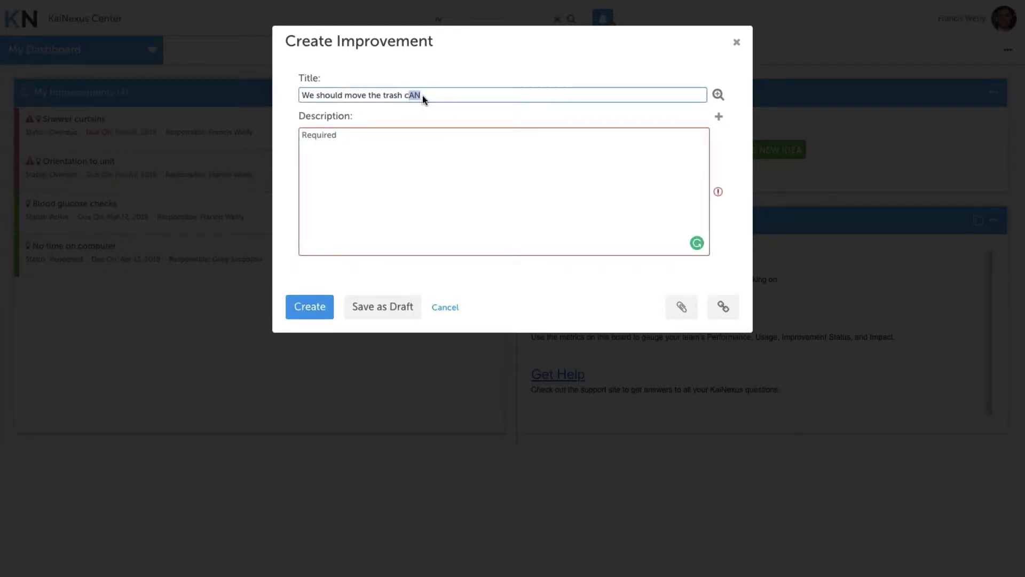
Enter the description 'It would save steps' and create the improvement.
left_click(425, 161)
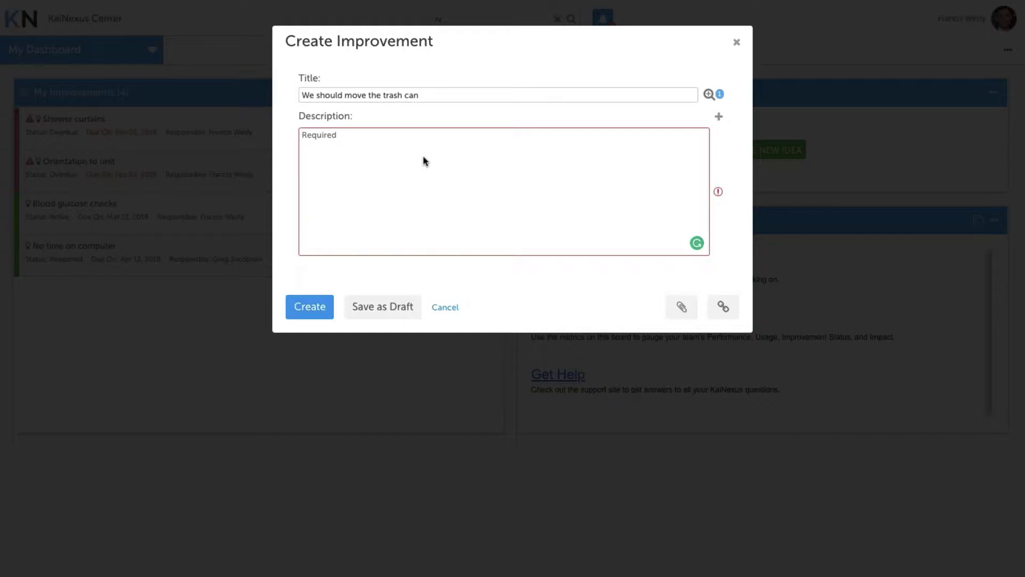
type("It woul dsa")
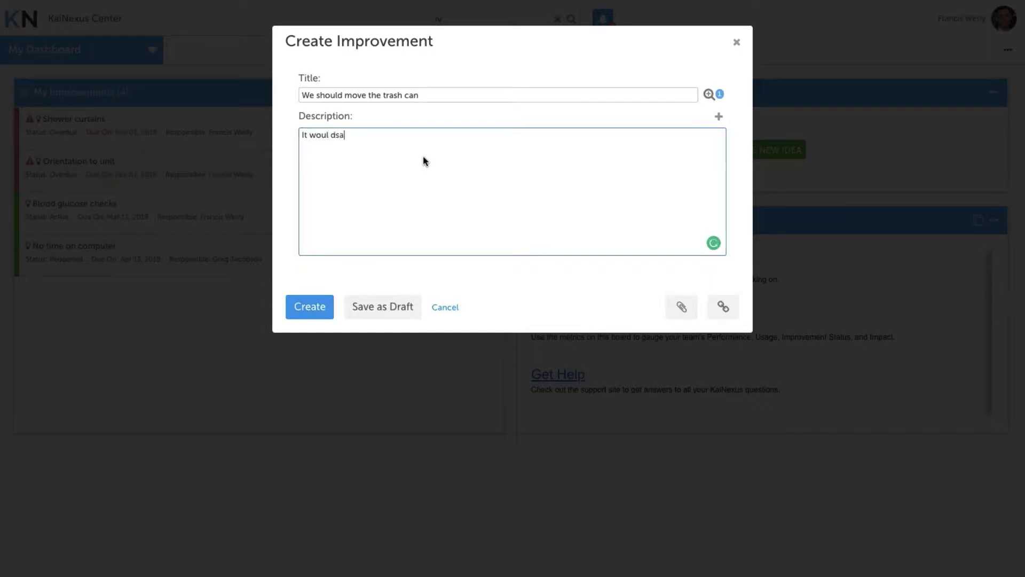
key("BackSpace")
key("BackSpace")
key("BackSpace")
key("BackSpace")
type("d")
type("save steps")
mouse_move(719, 97)
left_click(319, 310)
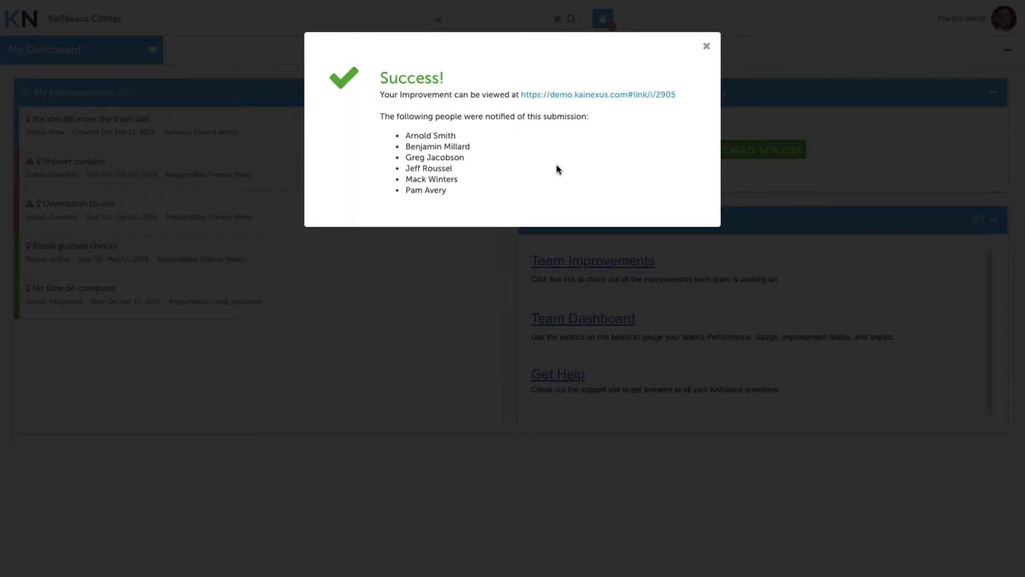
Close the Success confirmation so the trash can idea tops My Improvements.
left_click(706, 47)
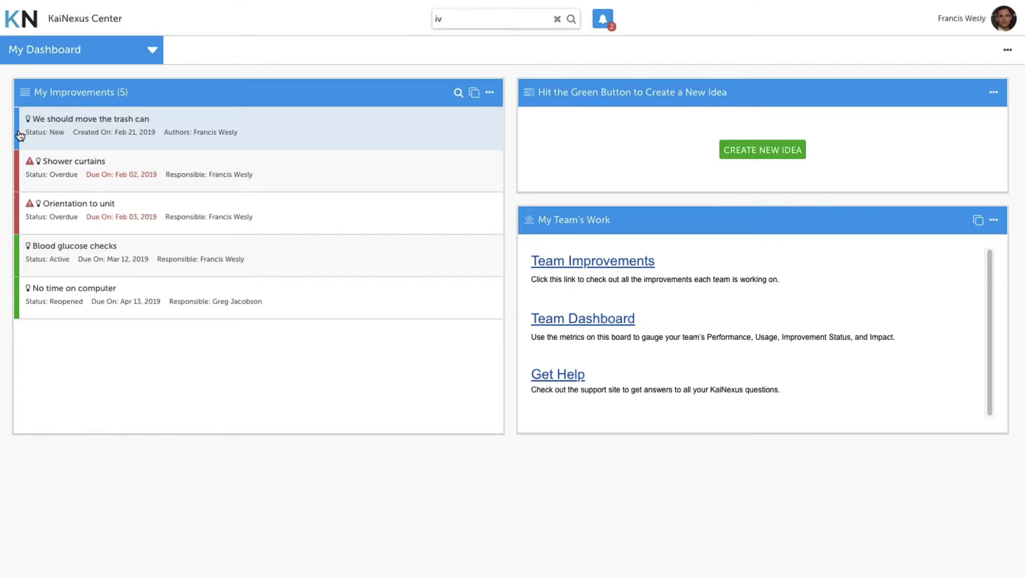
Sign out, sign back in as a different user, then expand and collapse the navigation bar.
left_click(973, 20)
left_click(959, 98)
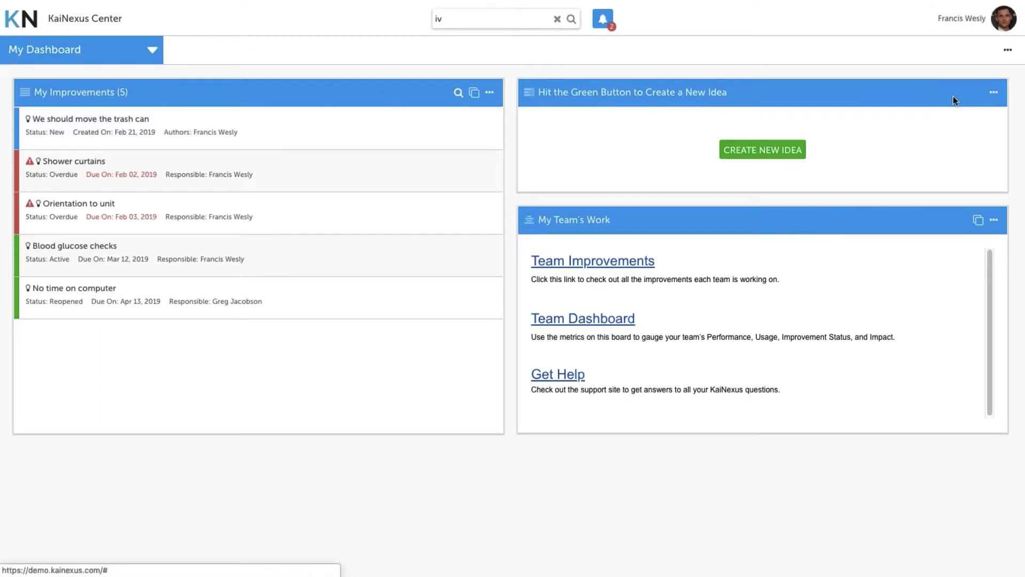
left_click(492, 213)
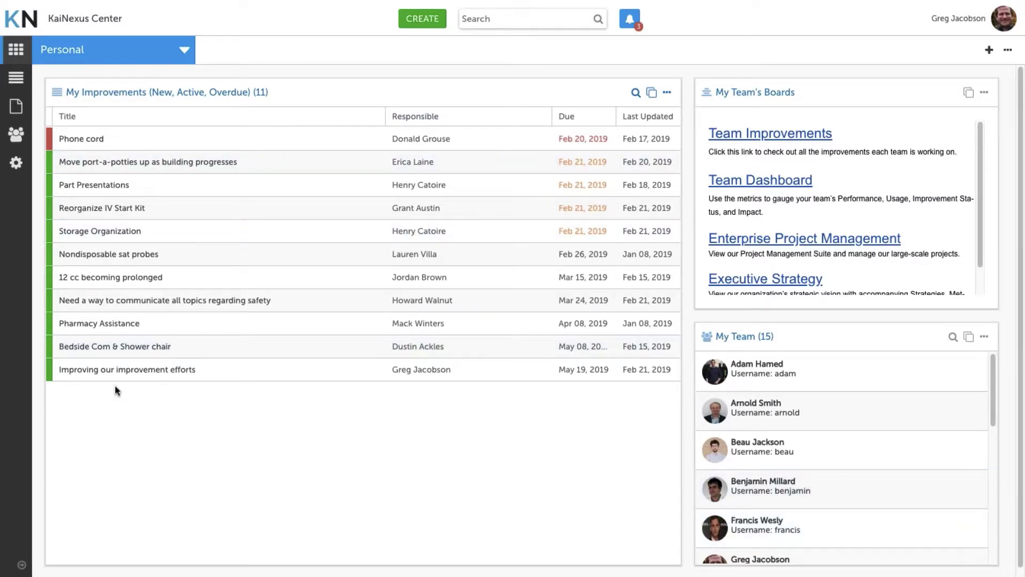
left_click(22, 566)
left_click(89, 566)
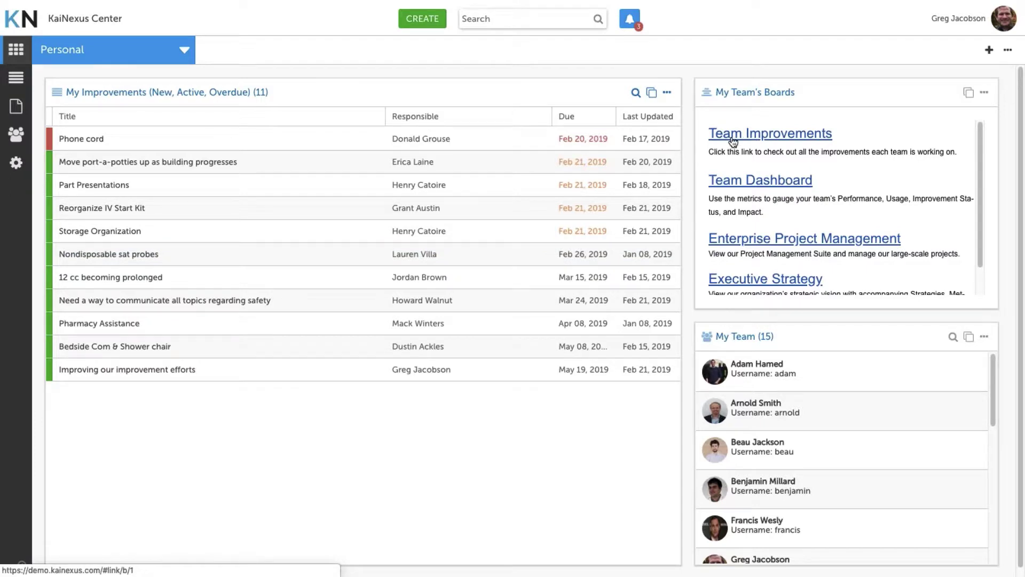
left_click(780, 138)
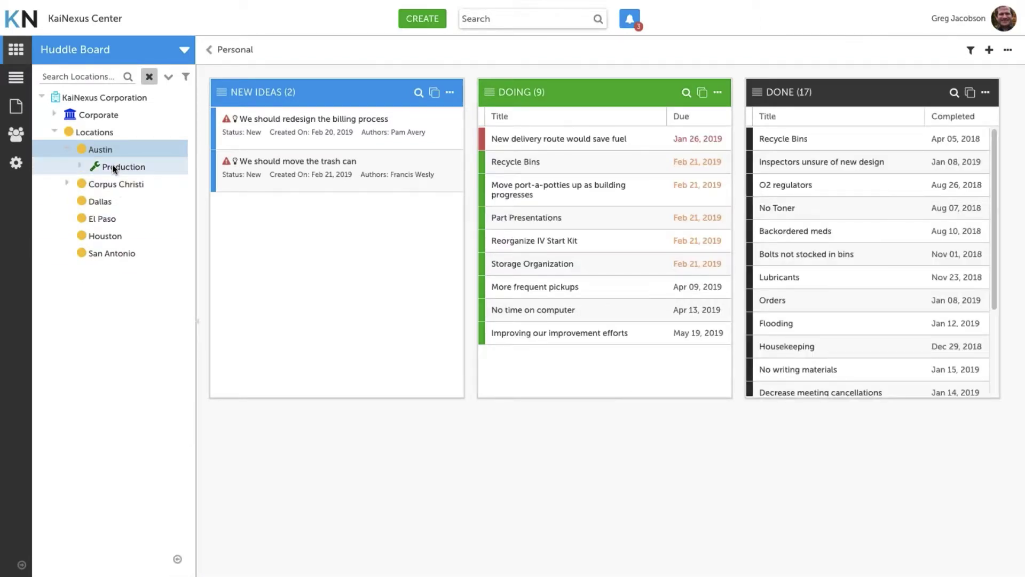
left_click(99, 203)
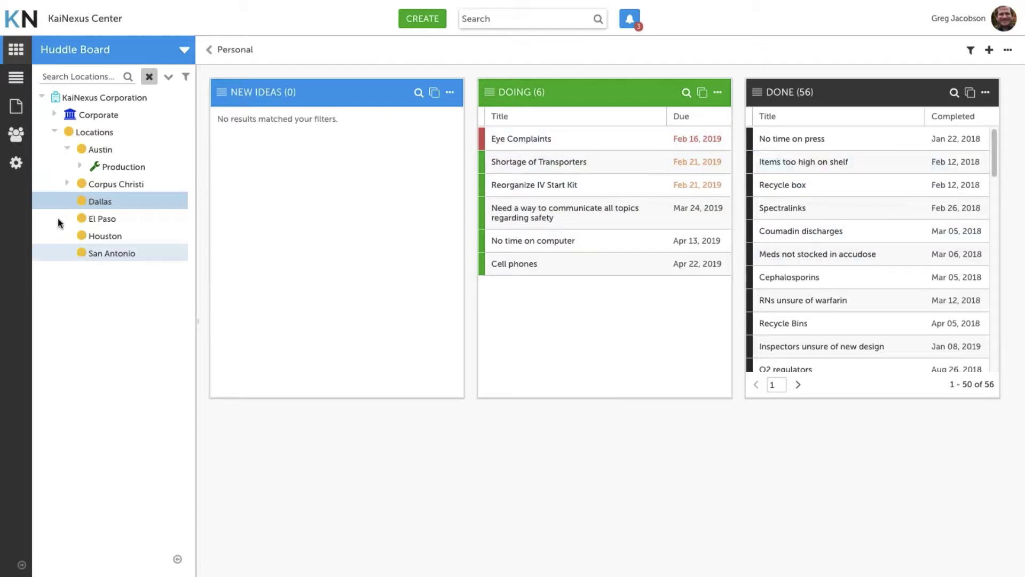
left_click(99, 149)
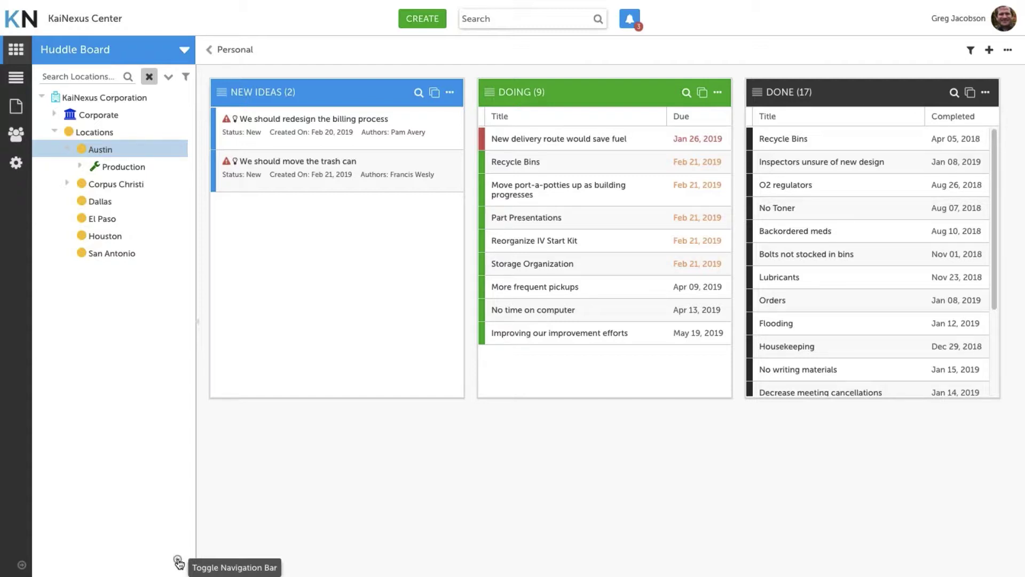
left_click(177, 561)
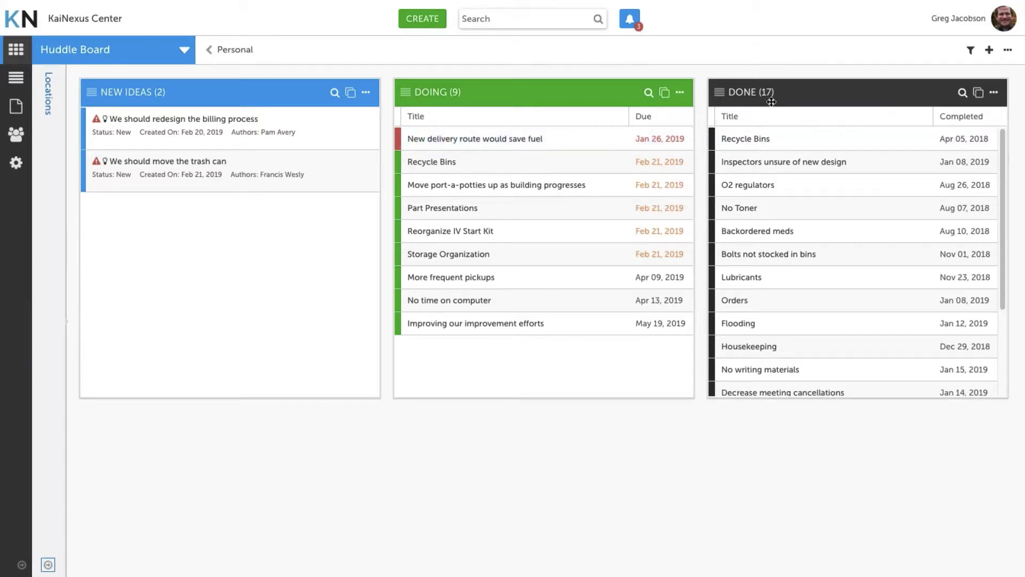
scroll(804, 249, "down", 2)
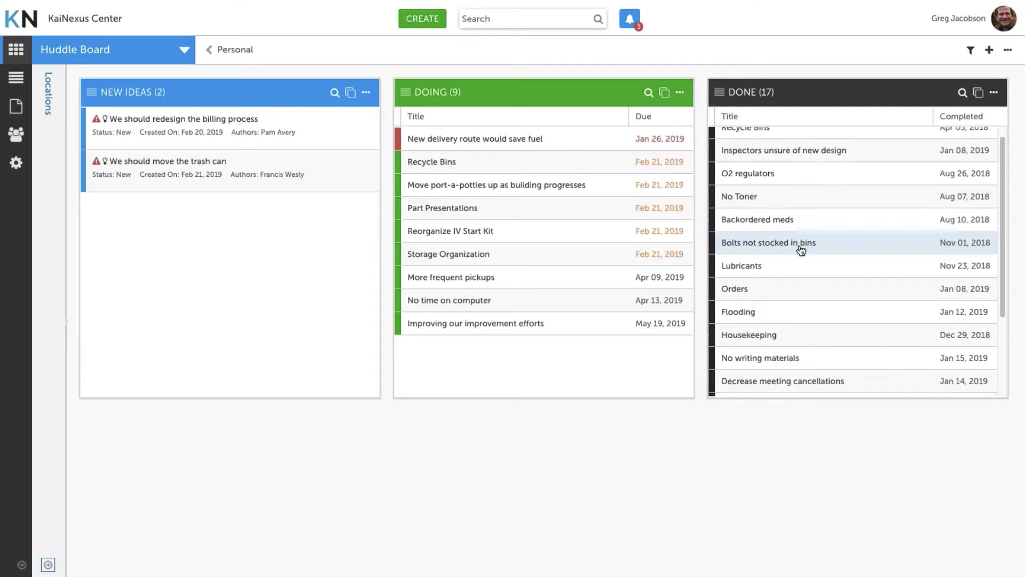
scroll(801, 250, "up", 2)
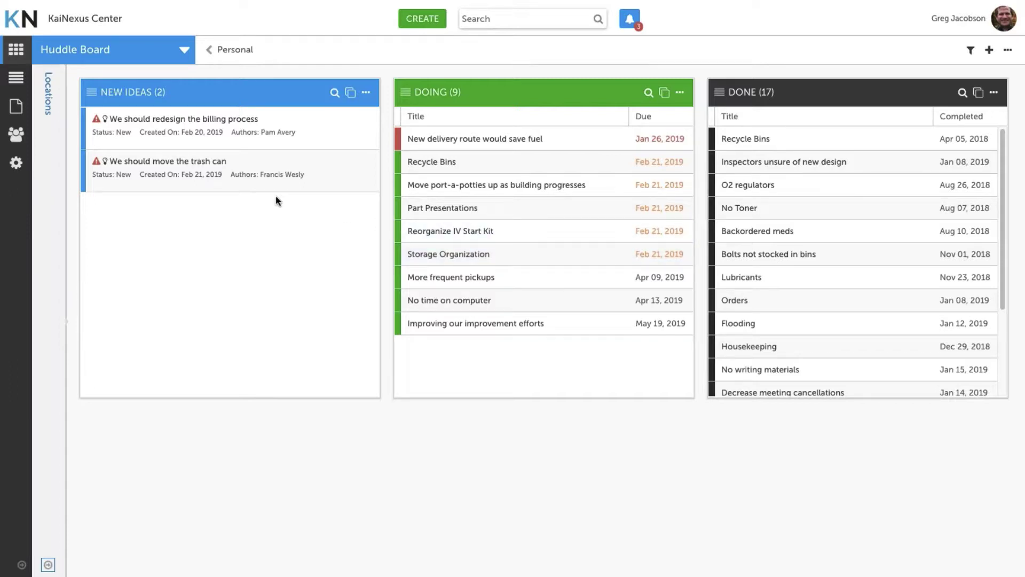
Open the 'We should move the trash can' idea and check its actions menu without choosing anything.
left_click(166, 168)
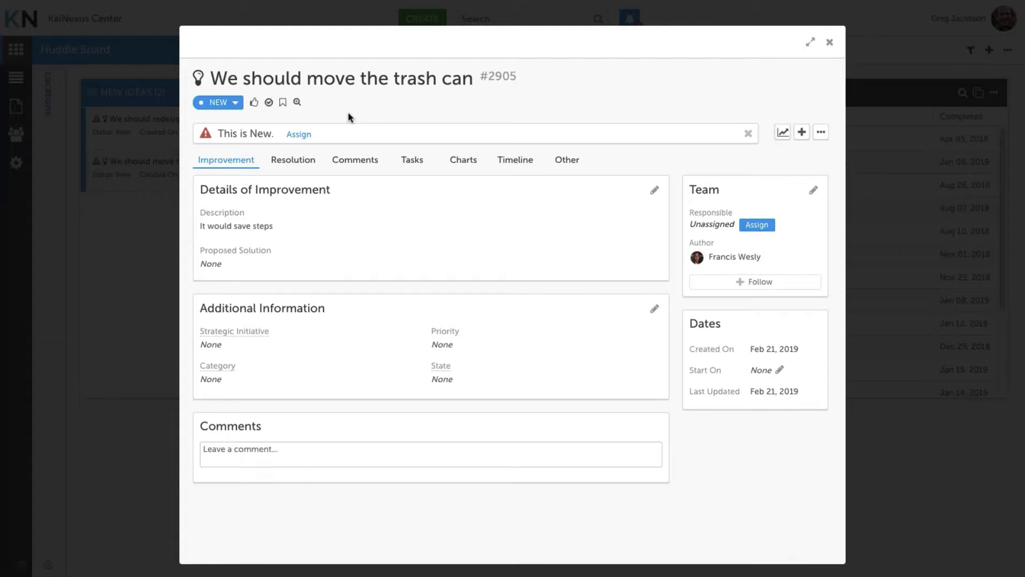
left_click(821, 131)
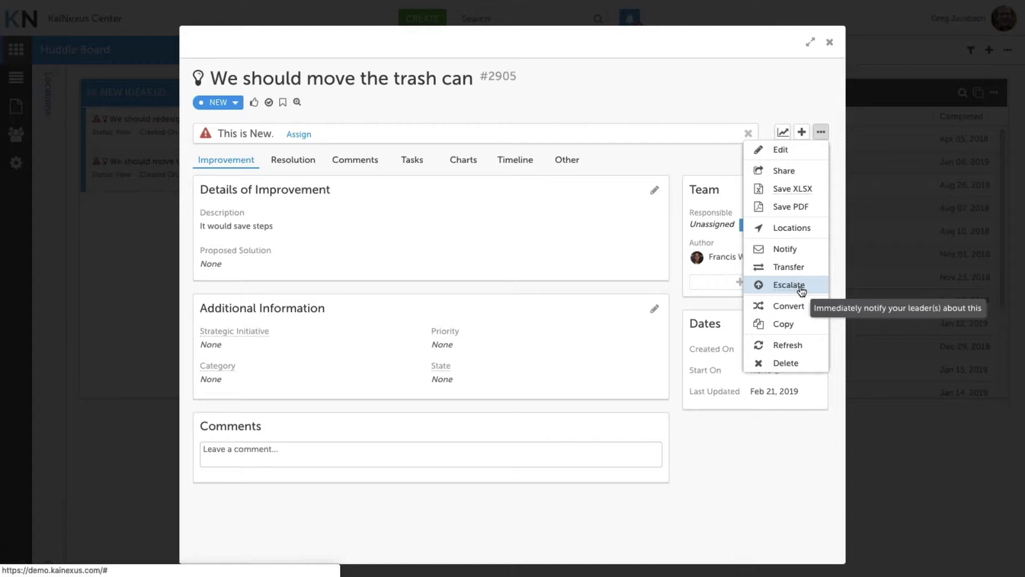
left_click(614, 99)
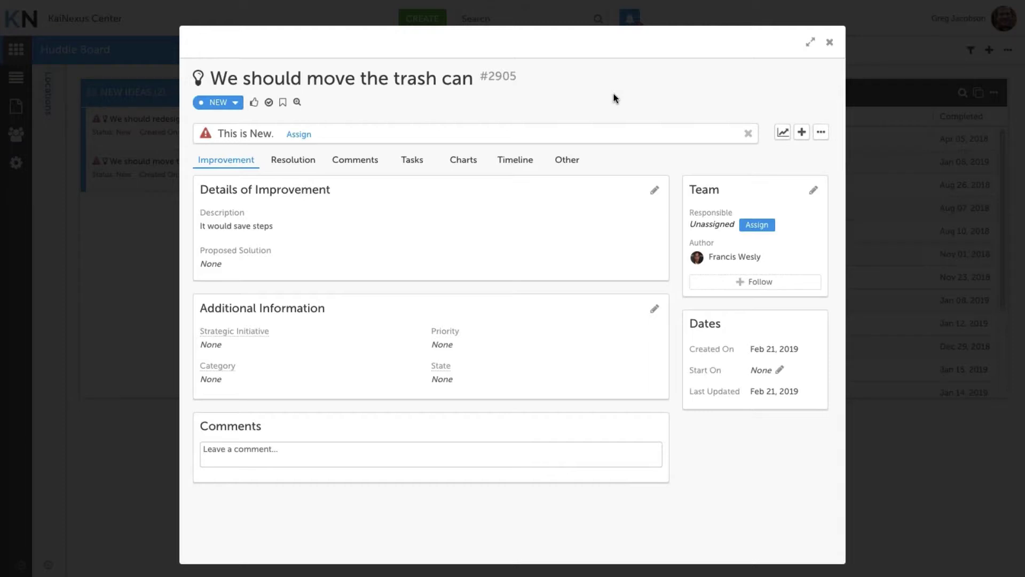
Make a teammate responsible and set the due date 60 days out, 04/22/2019.
left_click(300, 135)
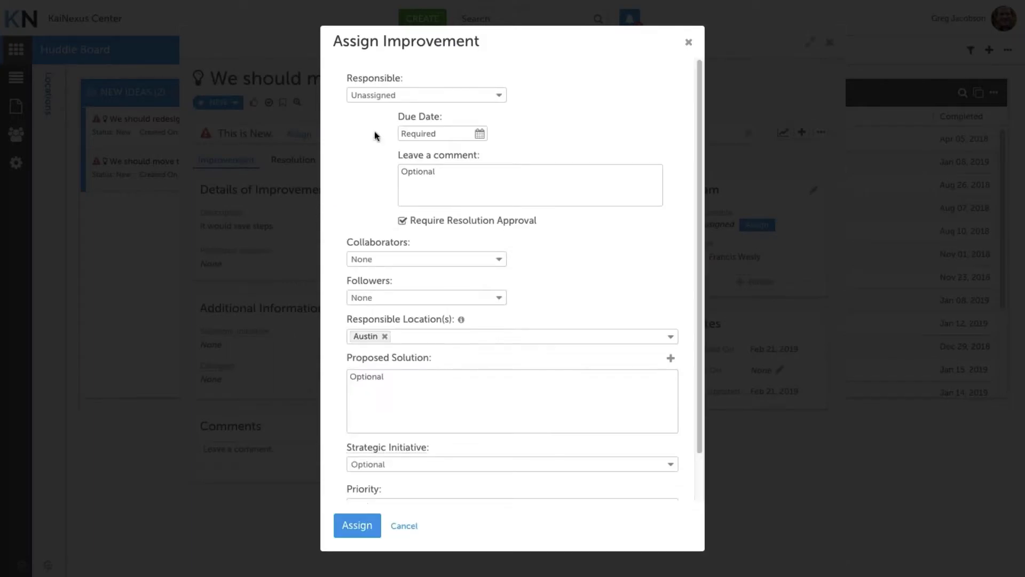
left_click(498, 97)
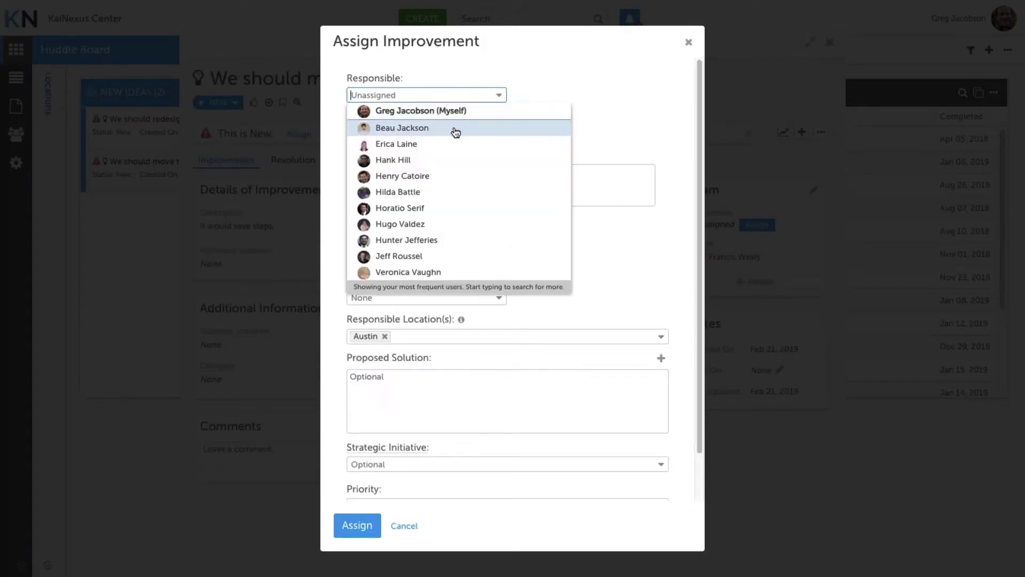
left_click(455, 129)
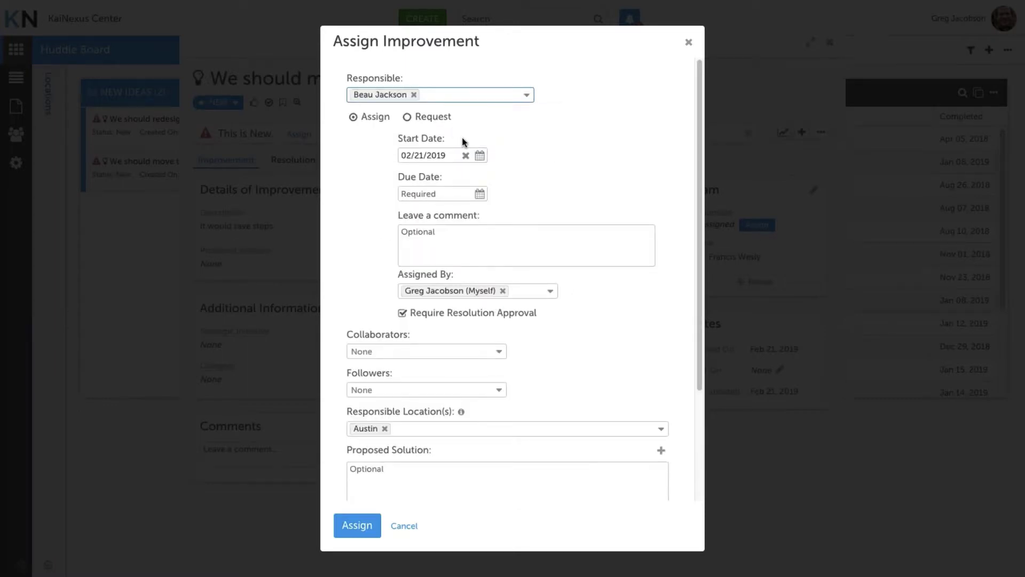
left_click(481, 196)
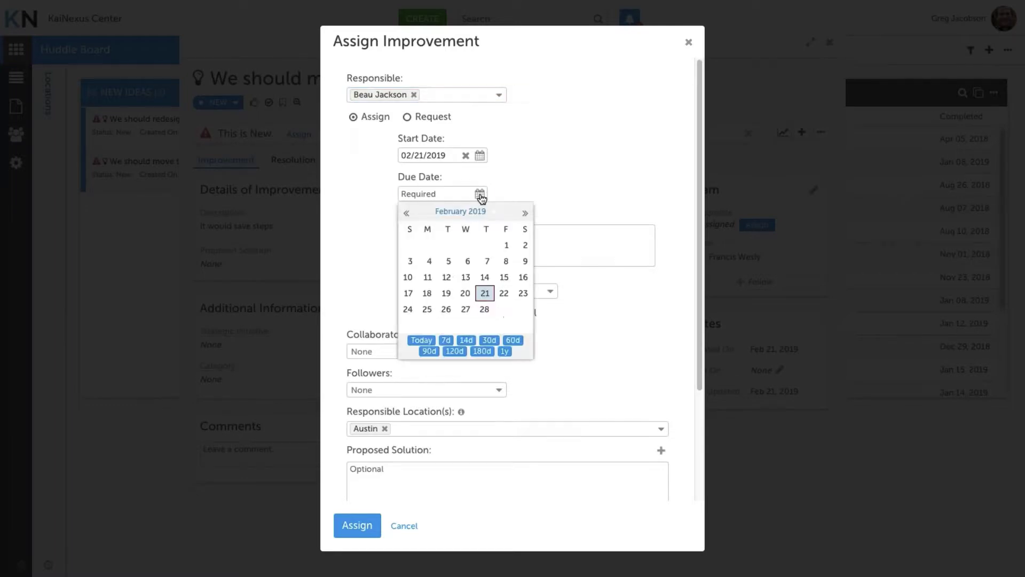
left_click(513, 341)
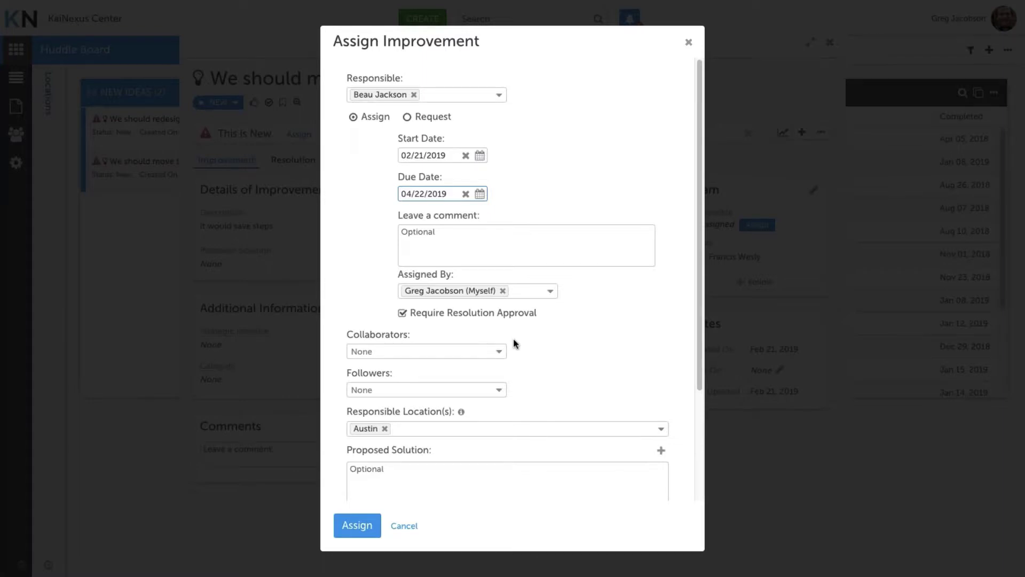
Add three collaborators and one follower to the improvement.
scroll(514, 338, "down", 3)
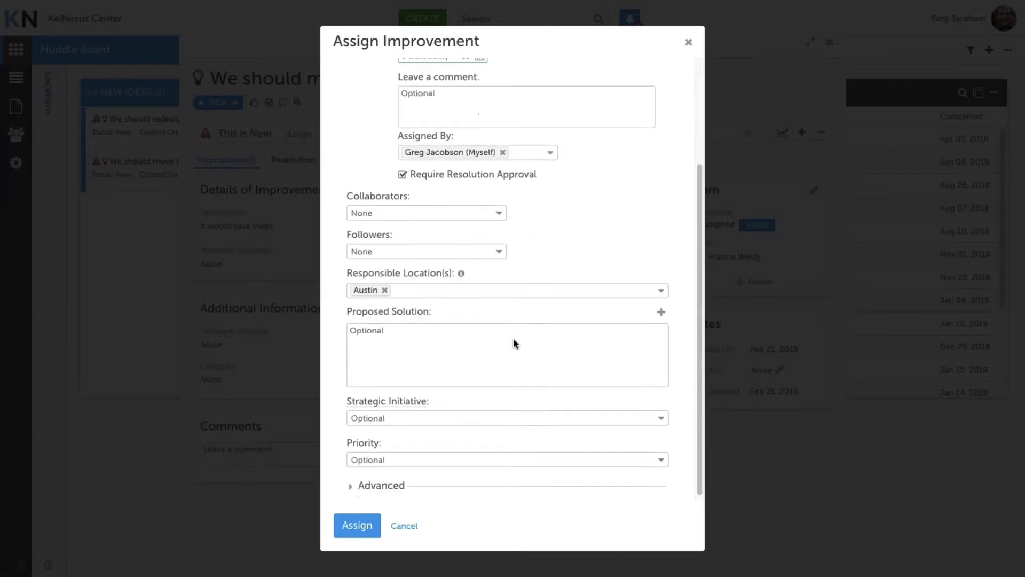
left_click(499, 209)
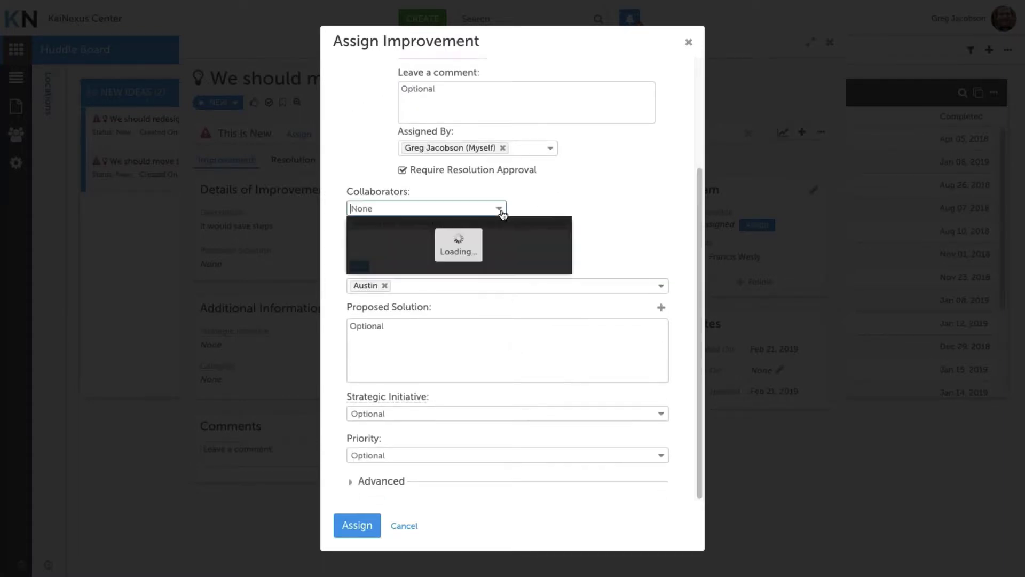
left_click(390, 290)
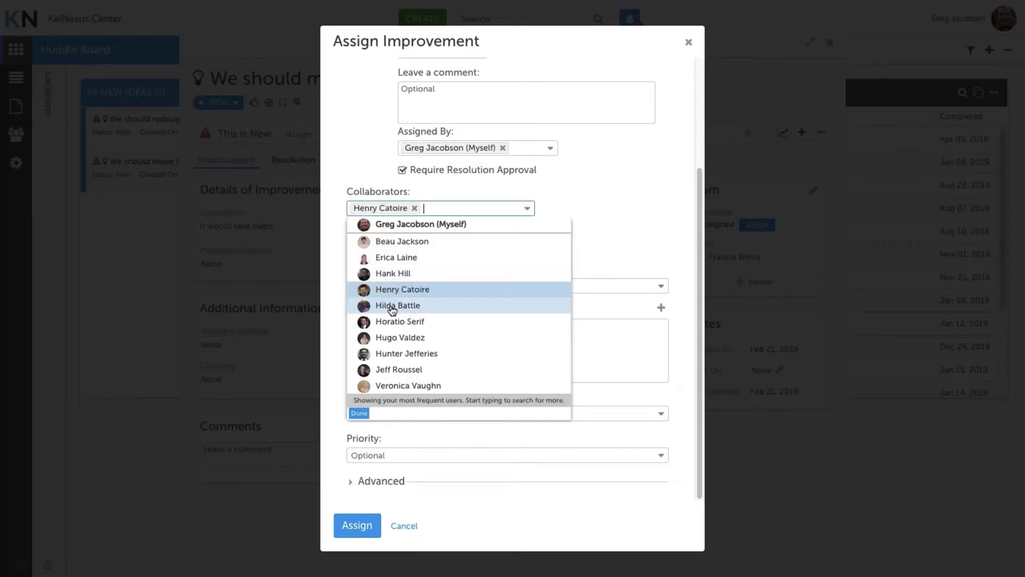
left_click(392, 305)
left_click(392, 321)
left_click(359, 414)
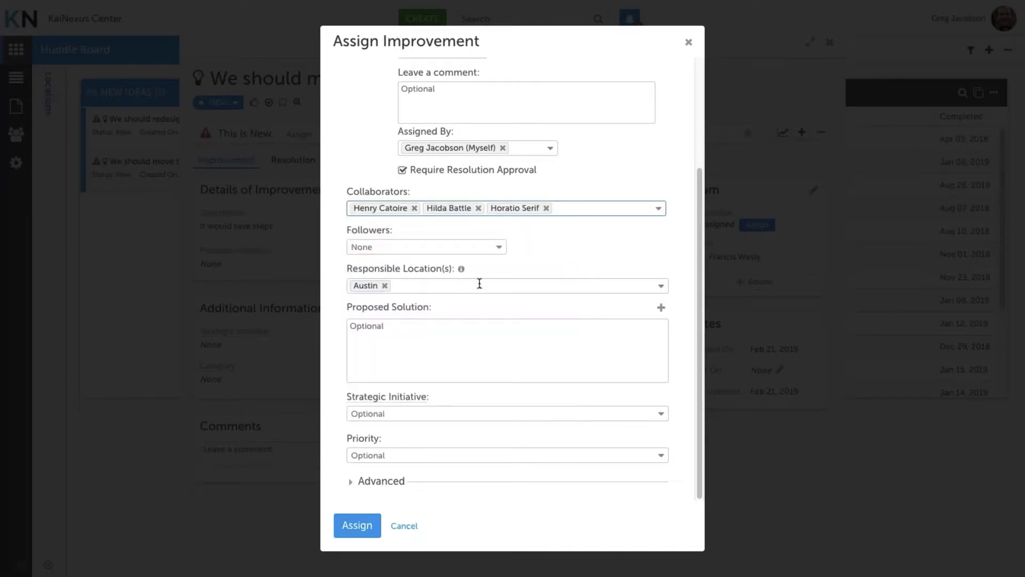
left_click(500, 248)
left_click(403, 392)
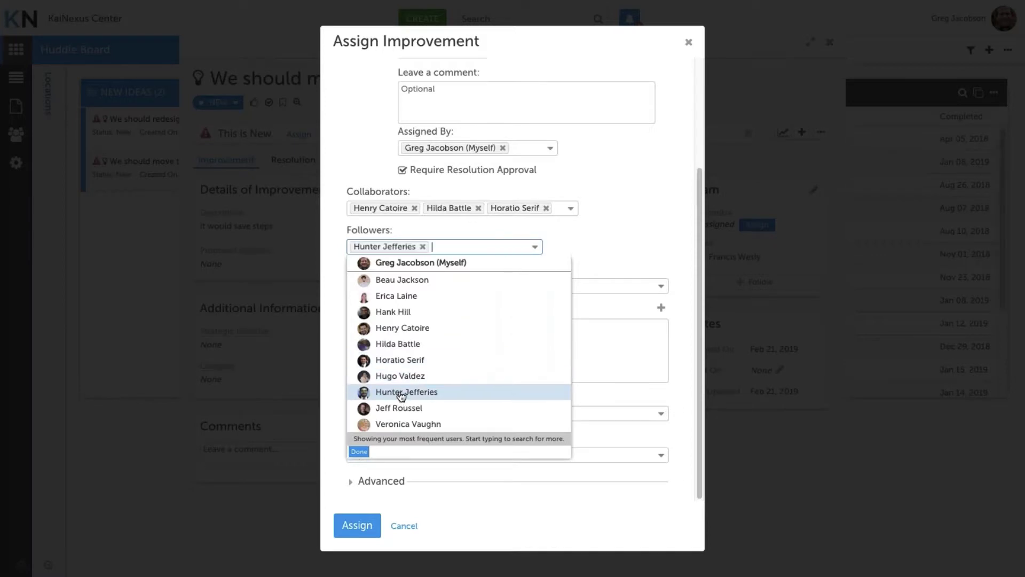
left_click(359, 452)
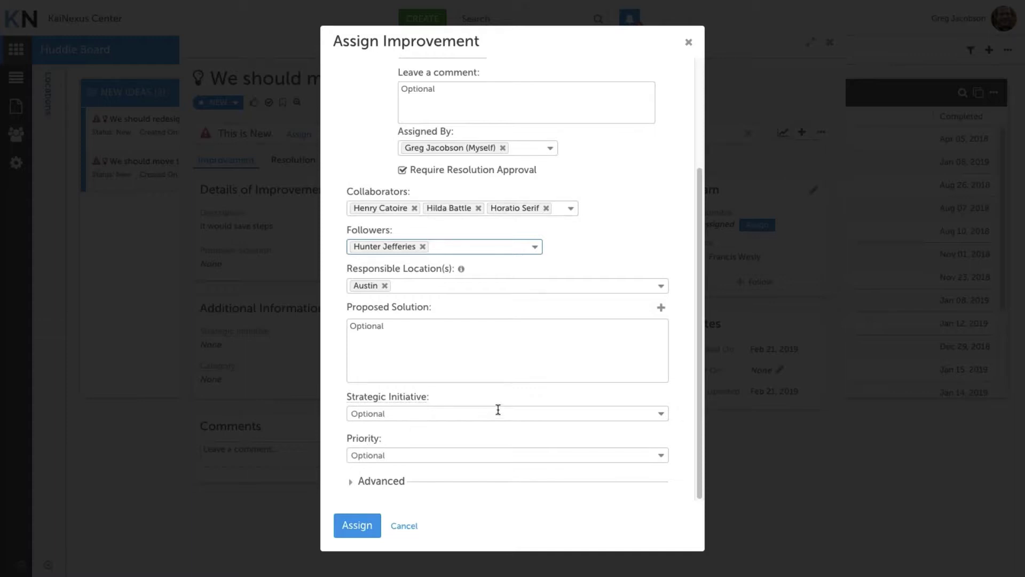
Set Strategic Initiative to Safety and Priority to Medium, then submit the assignment.
left_click(662, 416)
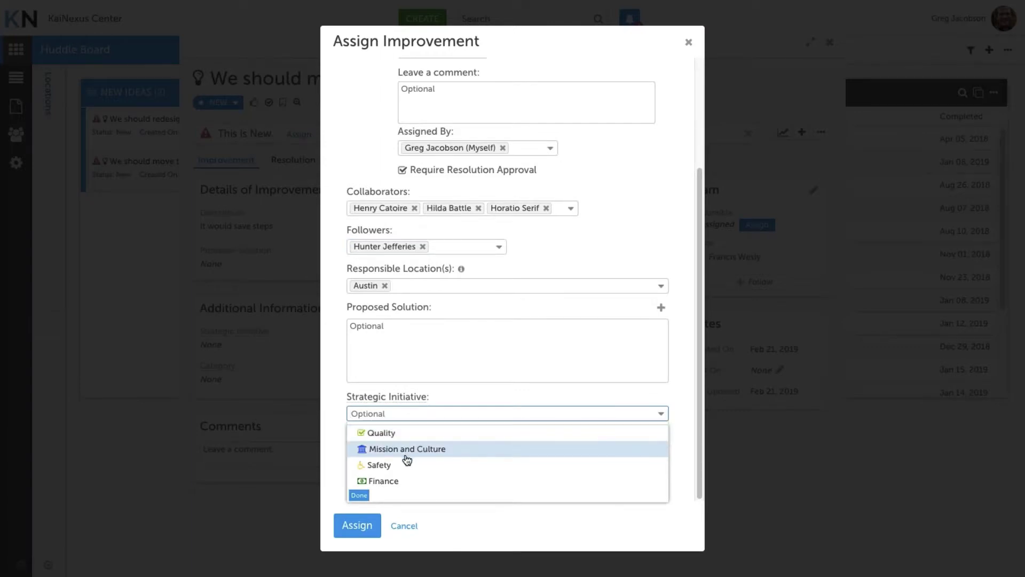
left_click(386, 465)
left_click(360, 496)
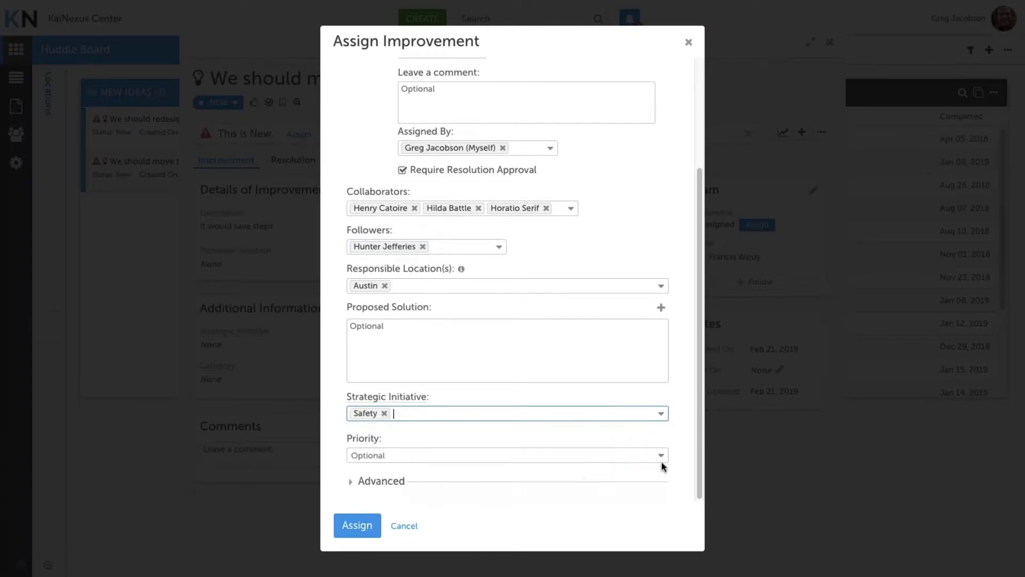
left_click(661, 457)
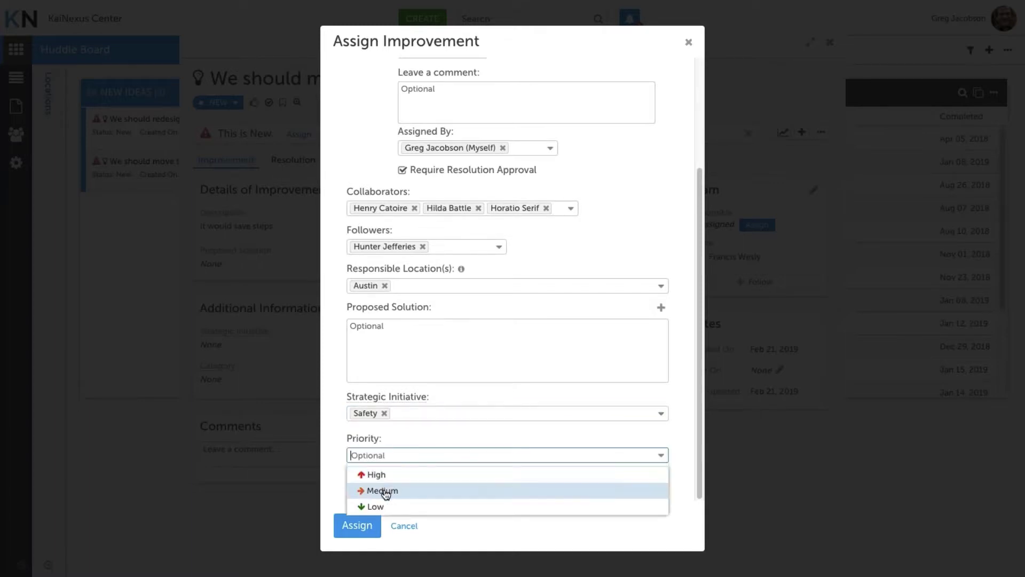
left_click(379, 491)
left_click(357, 525)
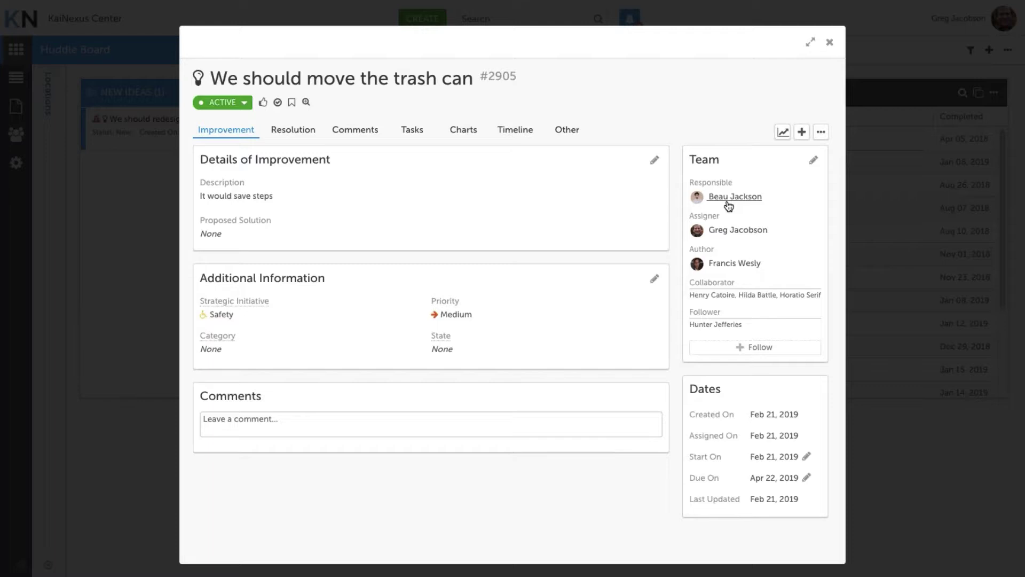
Convert the trash can improvement to an A3, mapping Description onto Background.
left_click(822, 134)
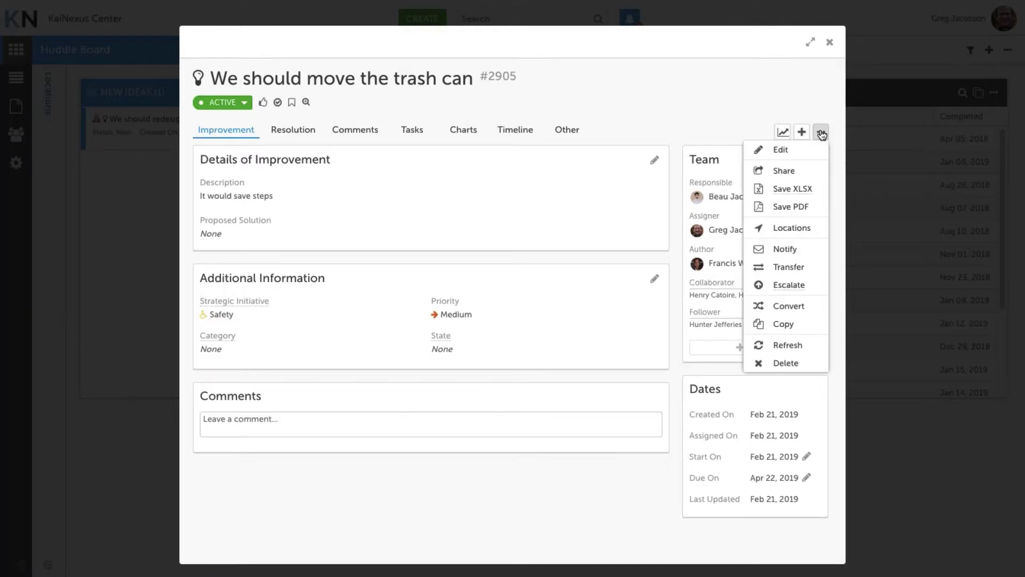
left_click(804, 308)
left_click(567, 153)
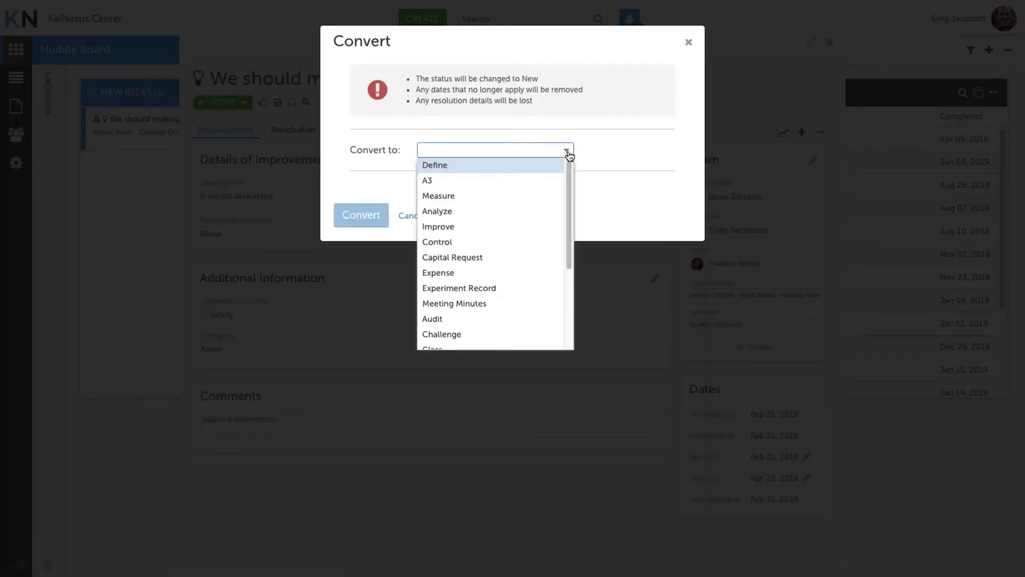
left_click(489, 180)
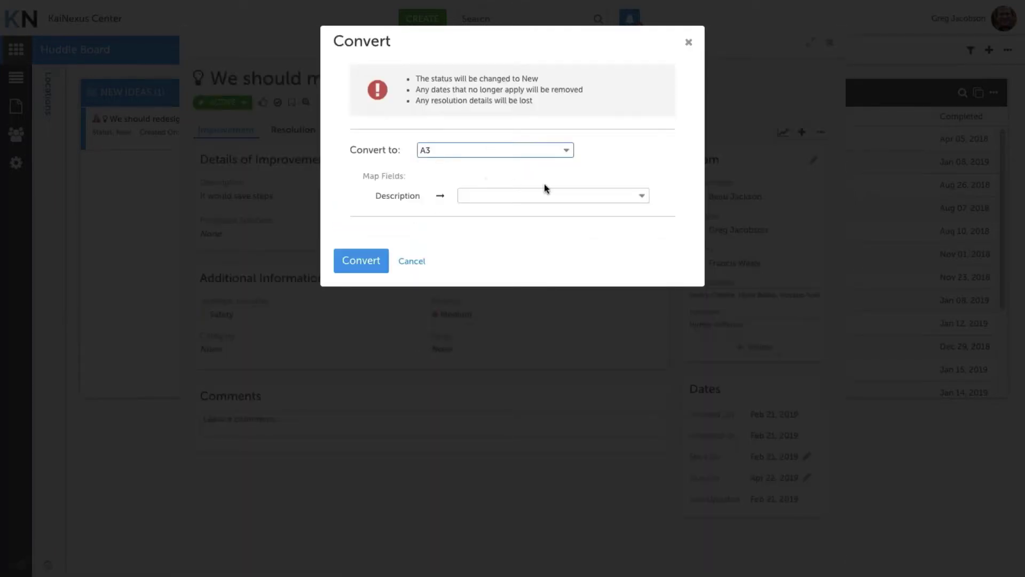
left_click(640, 198)
left_click(641, 200)
left_click(520, 217)
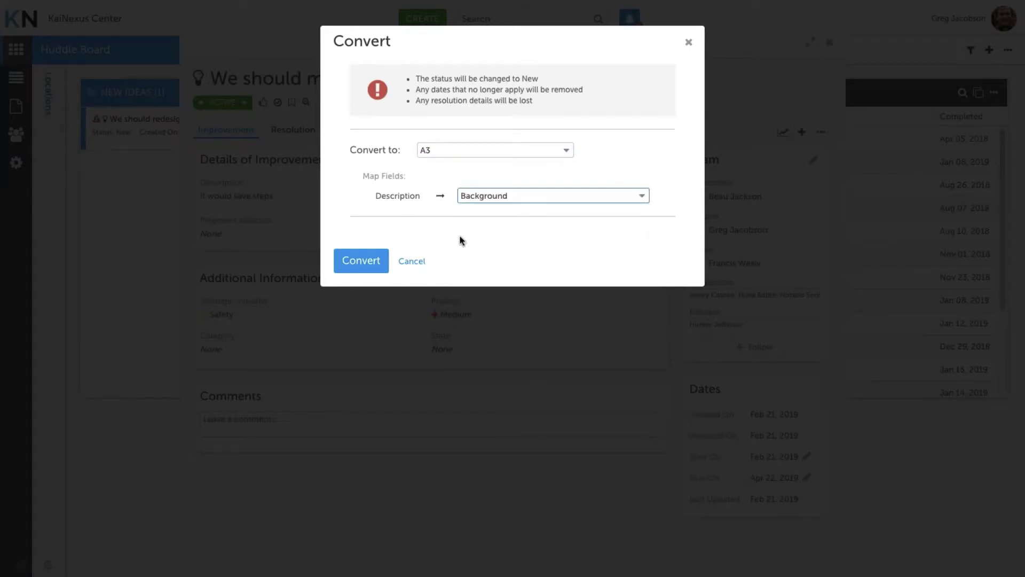
left_click(367, 261)
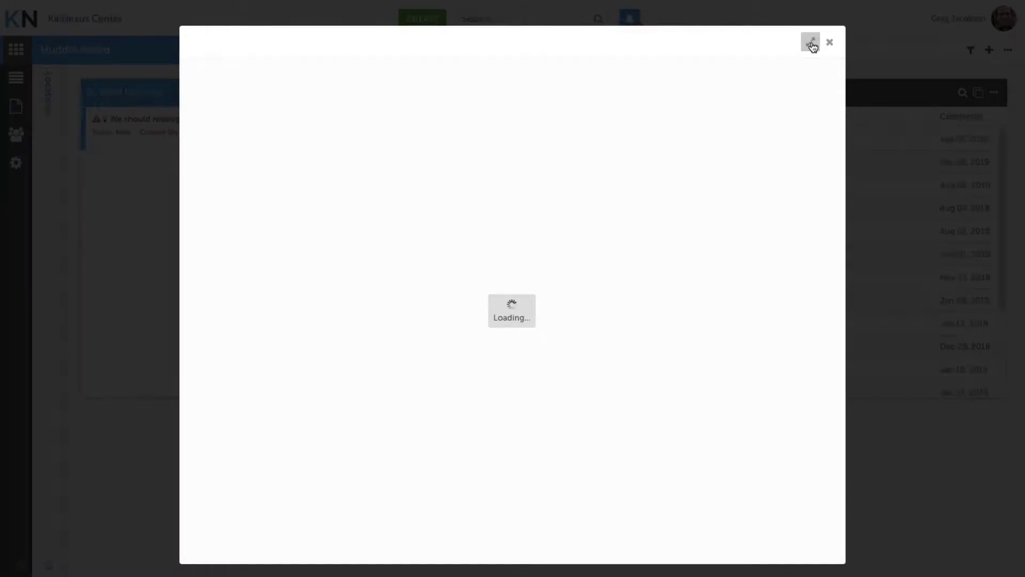
Expand A3 #2905 to full screen and scroll through its panels, with Background reading 'It would save steps'.
left_click(811, 42)
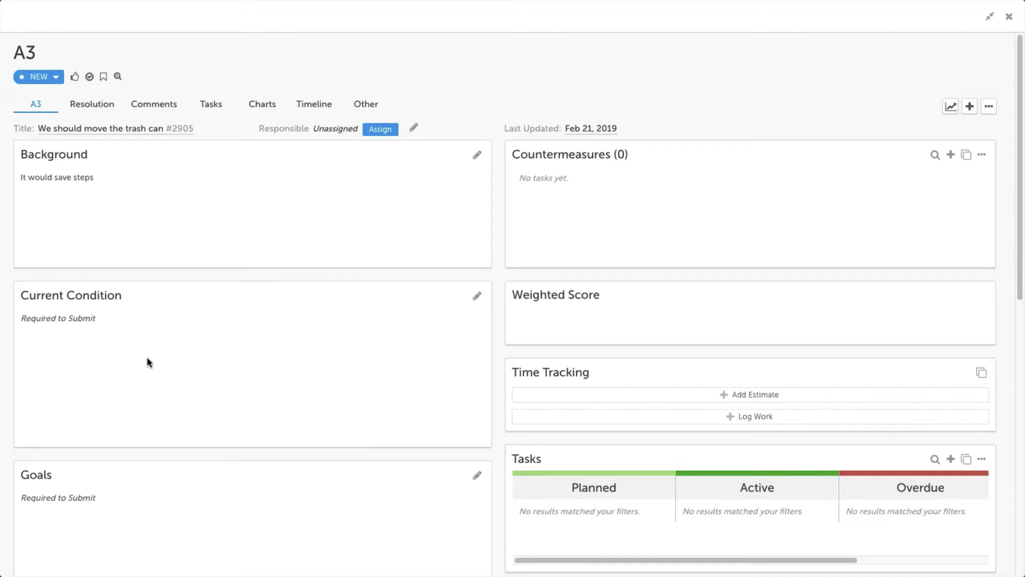
scroll(148, 363, "down", 1)
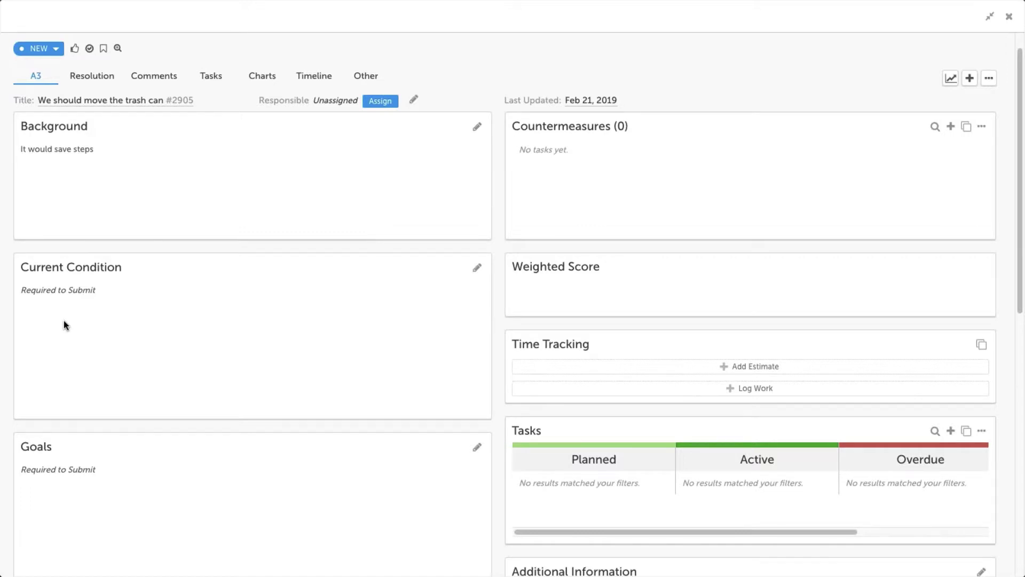
scroll(63, 324, "down", 5)
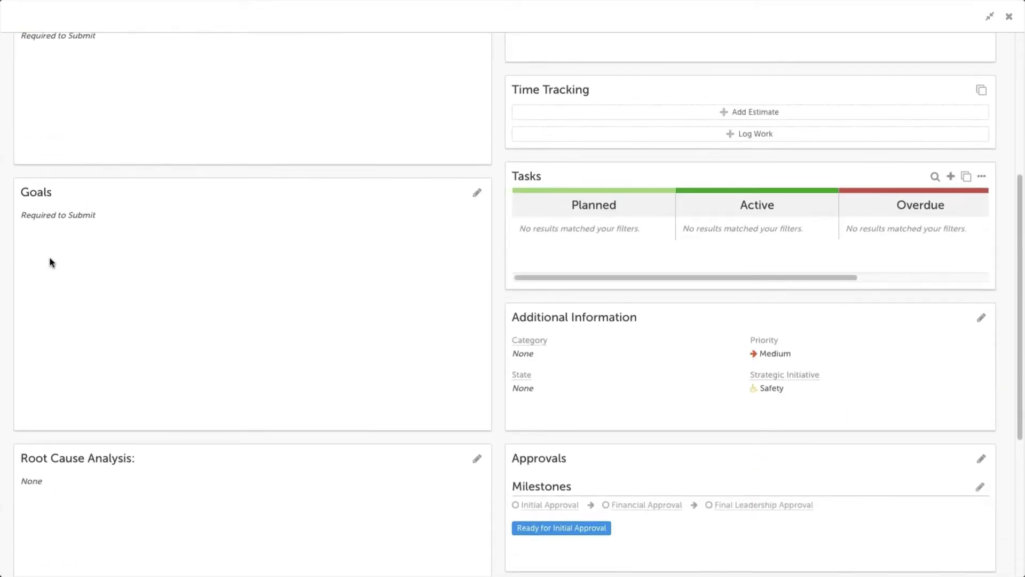
scroll(53, 261, "down", 5)
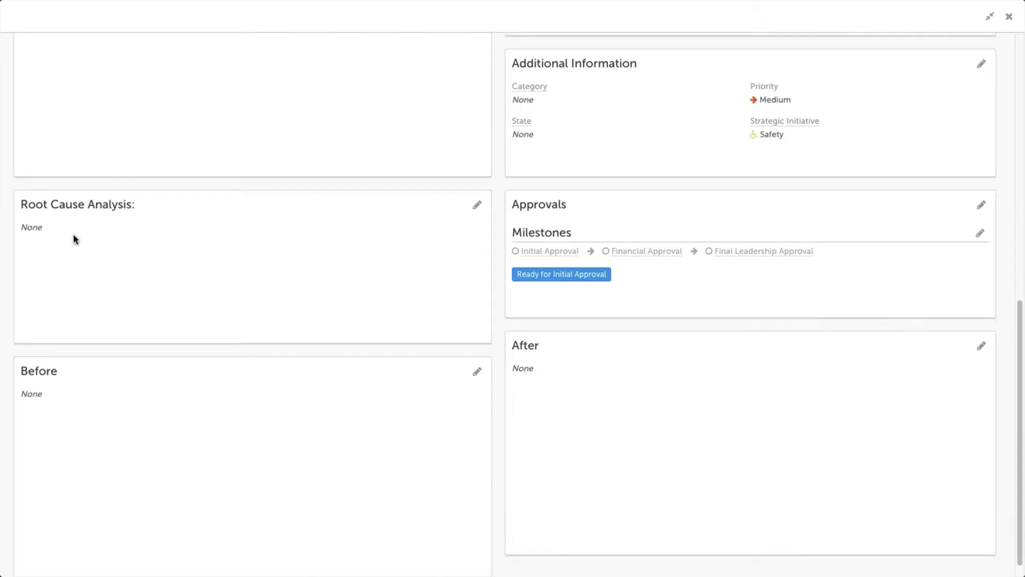
scroll(74, 235, "up", 3)
scroll(73, 236, "up", 8)
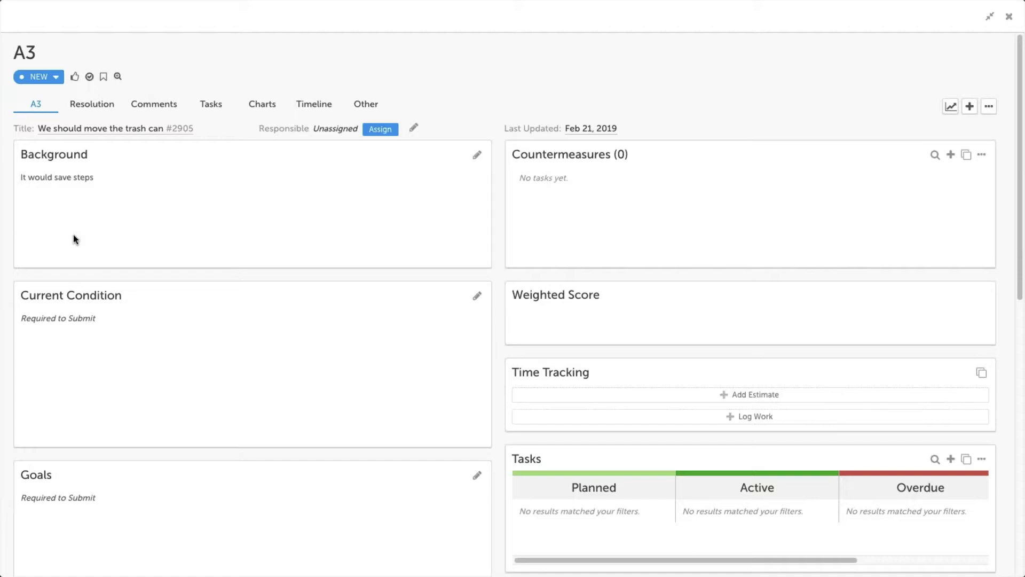
Close the trash can A3 and scroll through the Storage Organization A3 #235.
left_click(1009, 18)
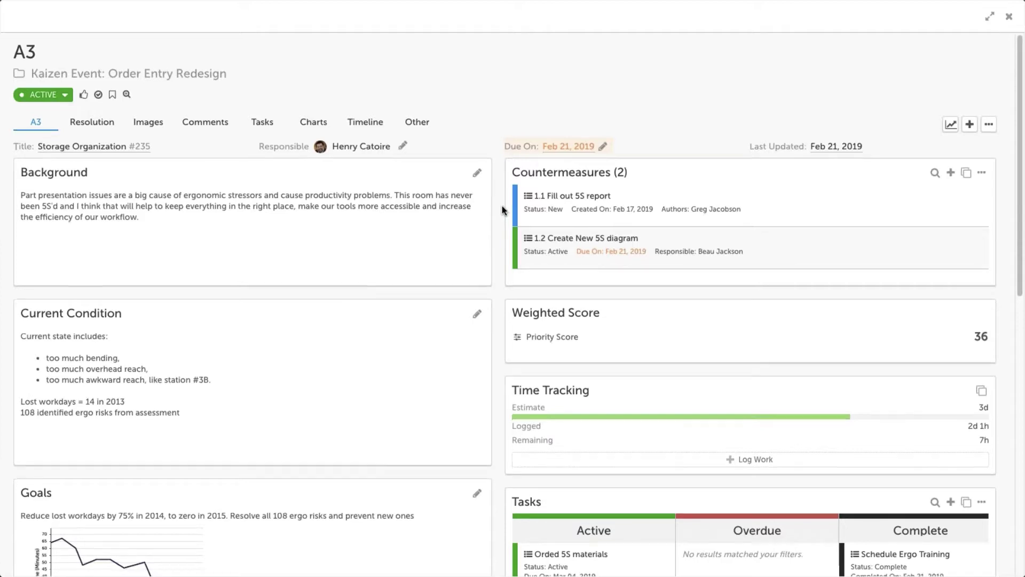
scroll(502, 207, "down", 1)
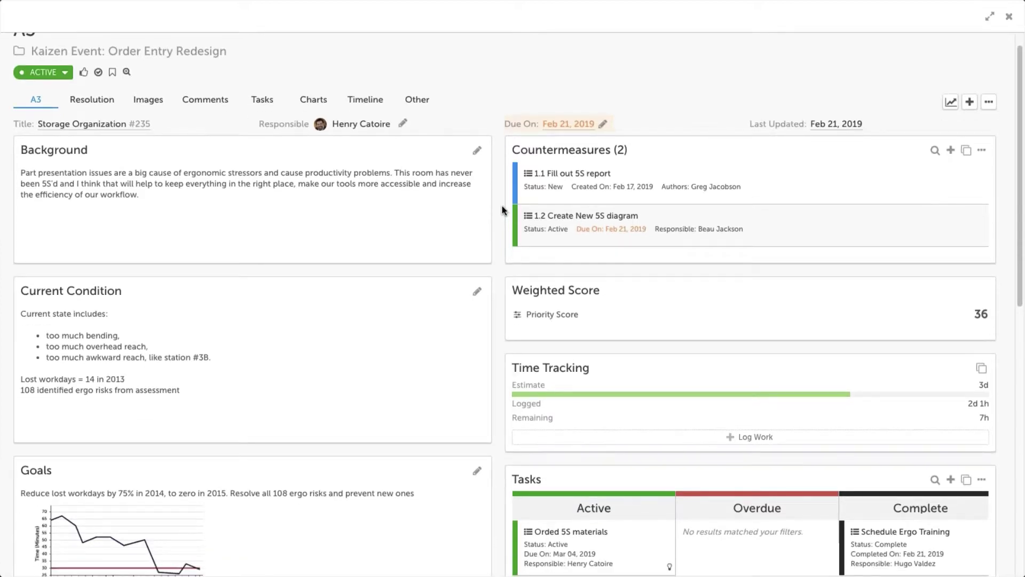
scroll(502, 206, "down", 3)
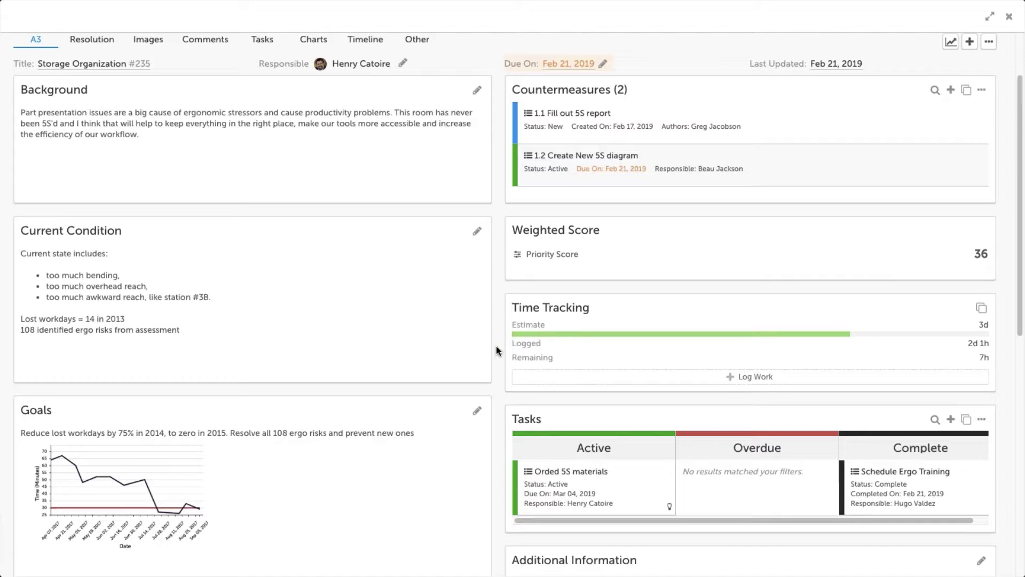
scroll(497, 350, "down", 1)
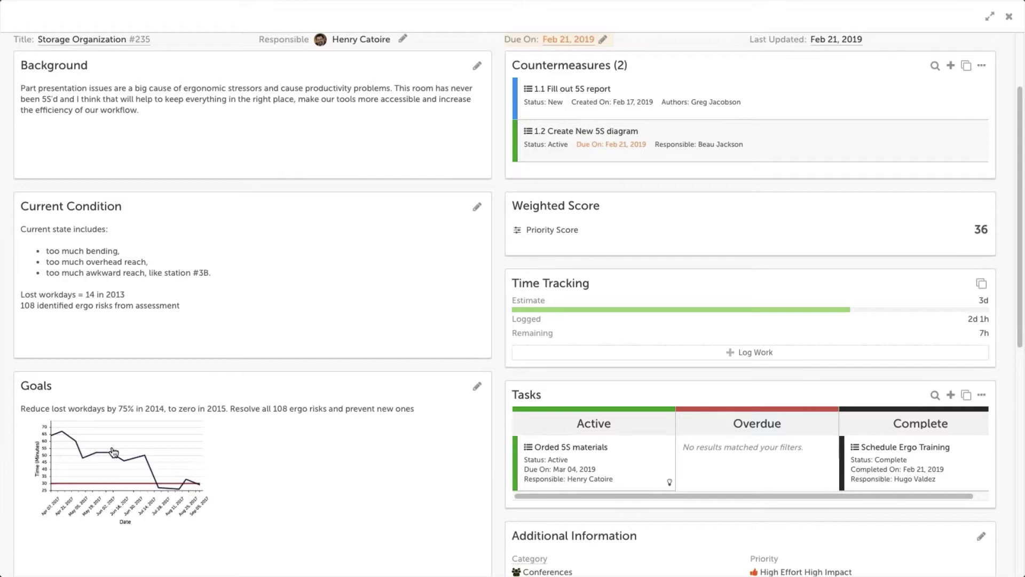
scroll(113, 453, "down", 5)
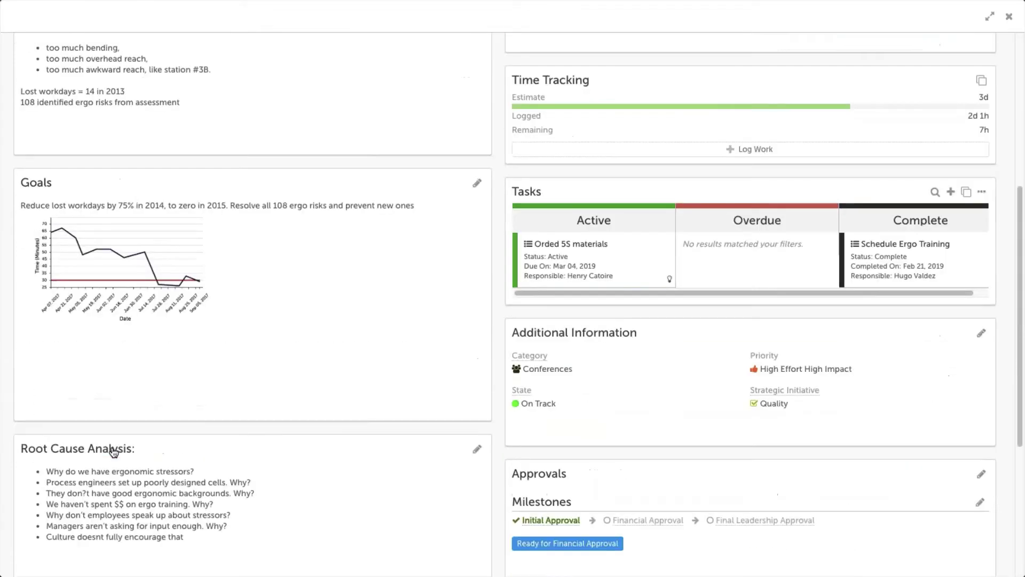
scroll(114, 453, "down", 4)
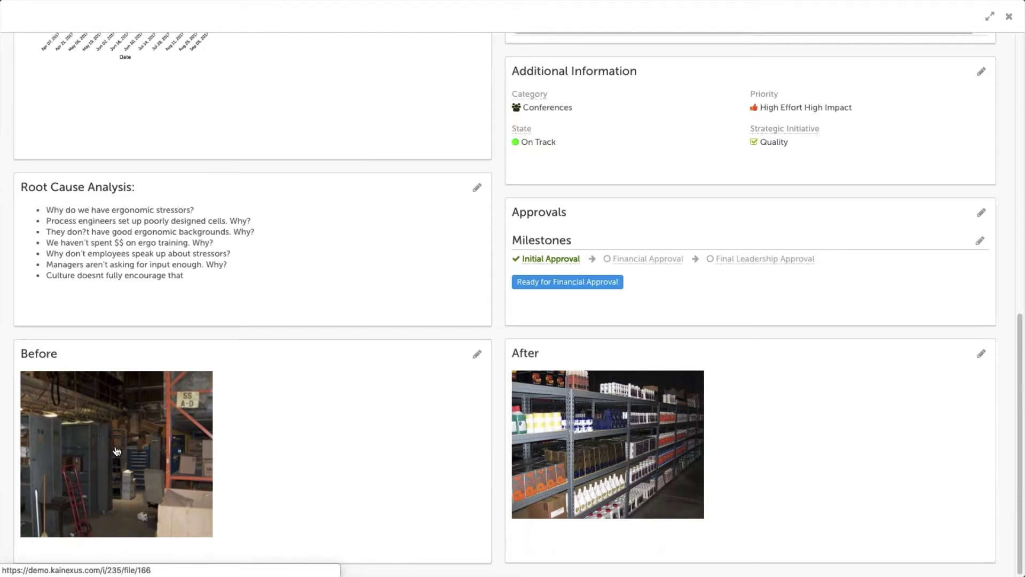
scroll(116, 451, "up", 10)
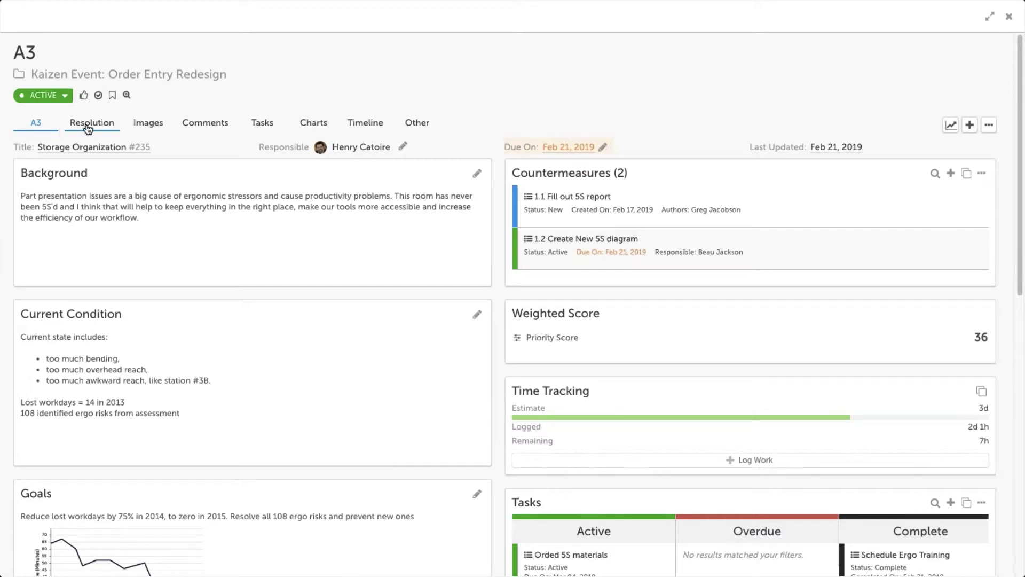
View the Storage Organization A3's comments, then return to its A3 overview.
left_click(196, 126)
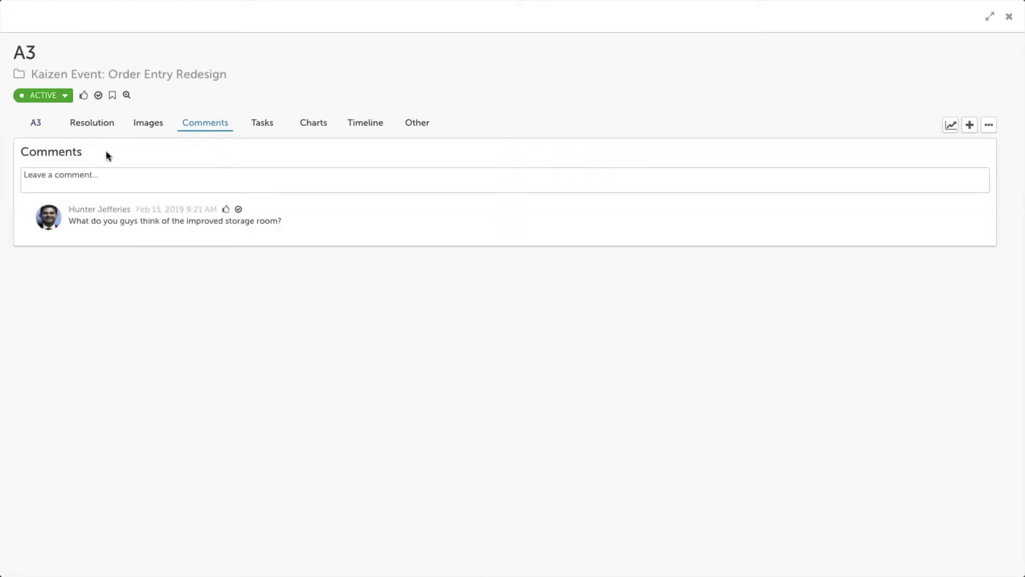
mouse_move(150, 242)
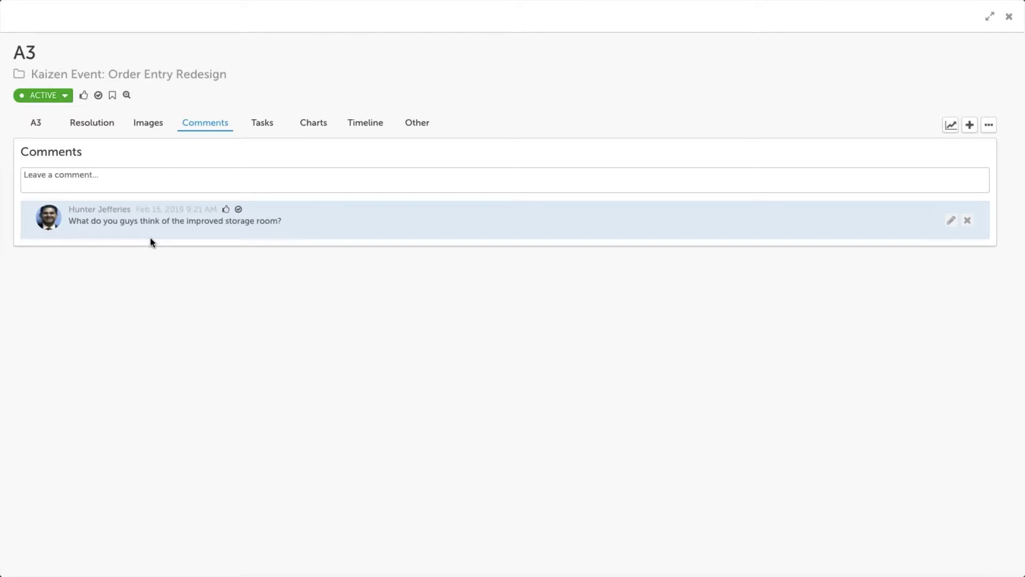
left_click(39, 127)
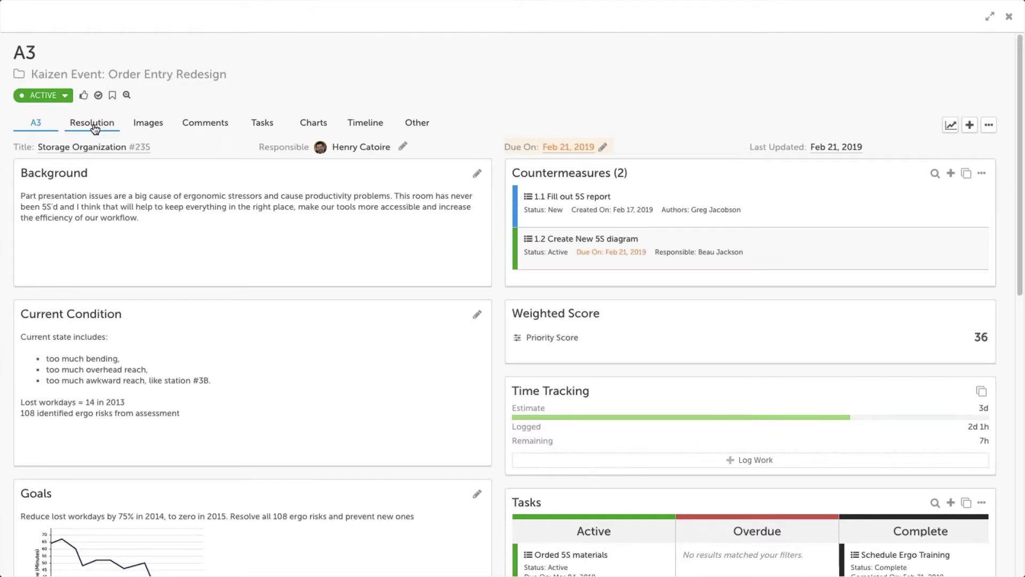
On the A3's Resolution, answer Yes to 'Did this result in a change?' and tick Safety and Cost Savings impacts.
left_click(94, 127)
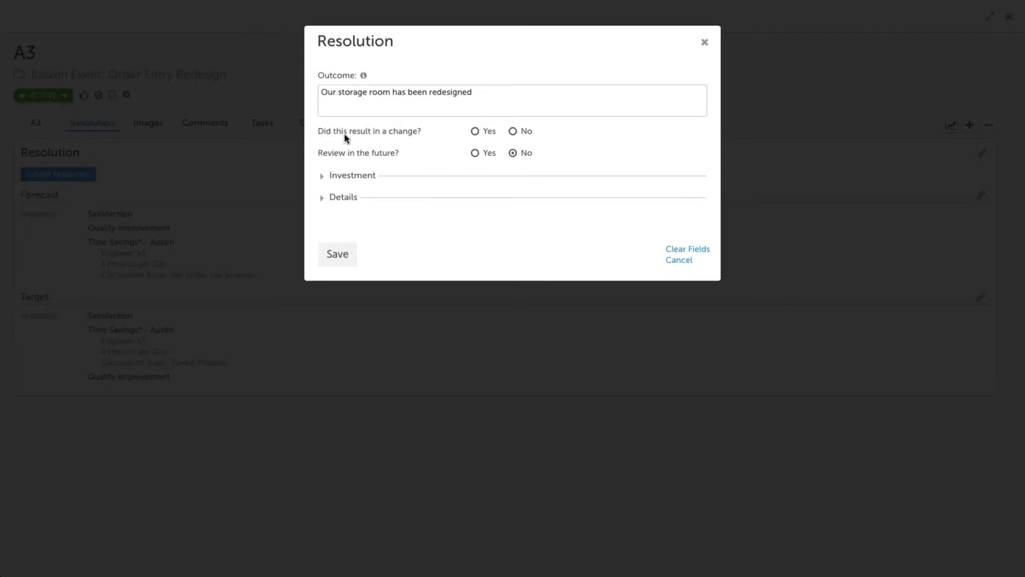
left_click(475, 132)
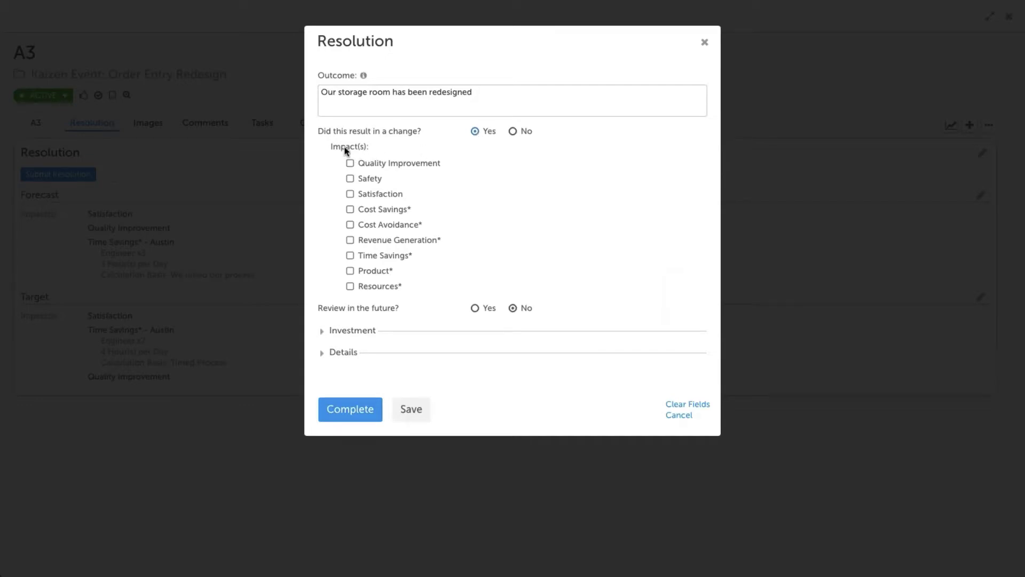
left_click(351, 179)
left_click(351, 209)
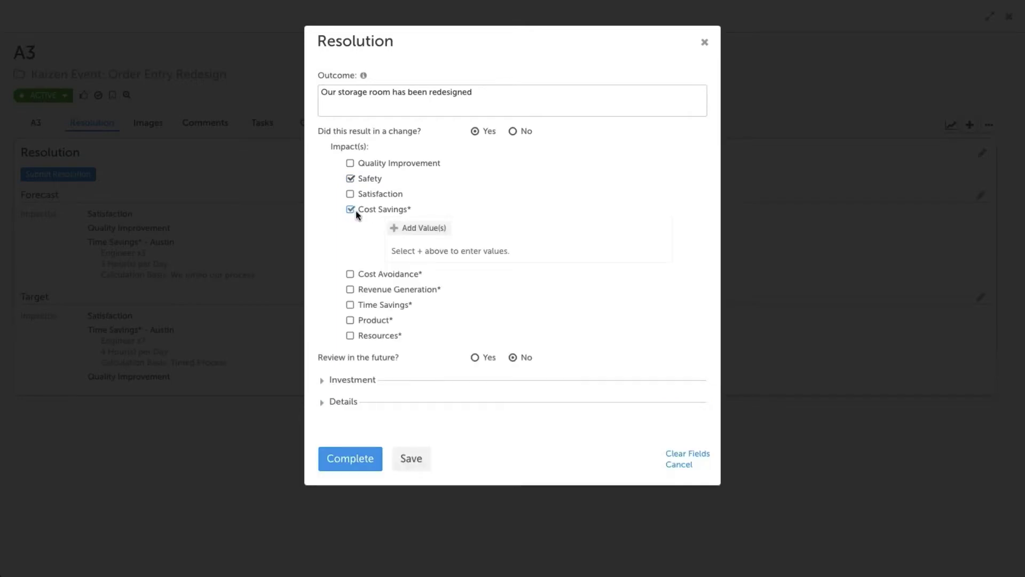
Add a recurring Cost Savings value of $1,000 per Week with 'Finance Verified' as the basis.
left_click(430, 230)
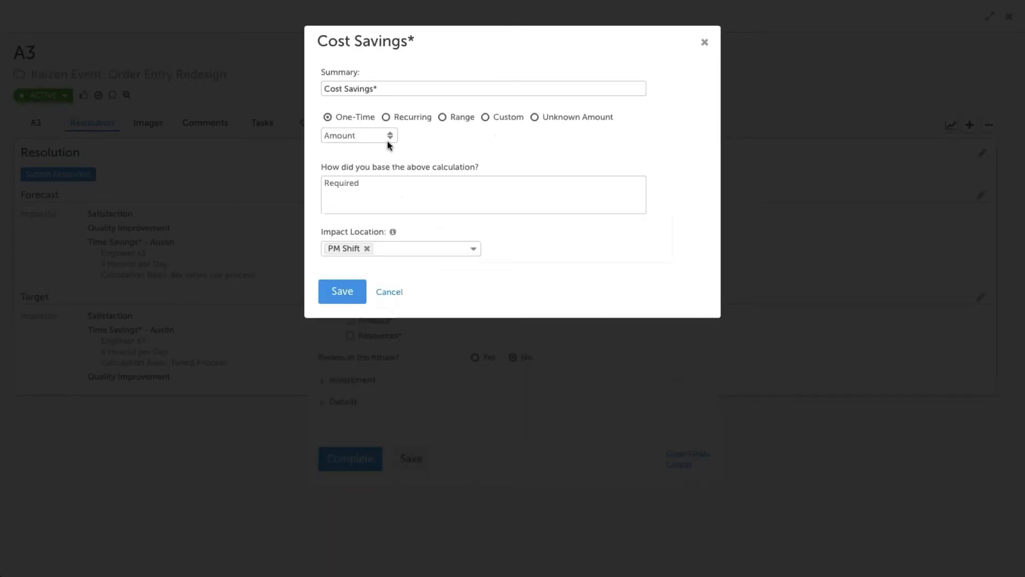
left_click(399, 117)
left_click(361, 138)
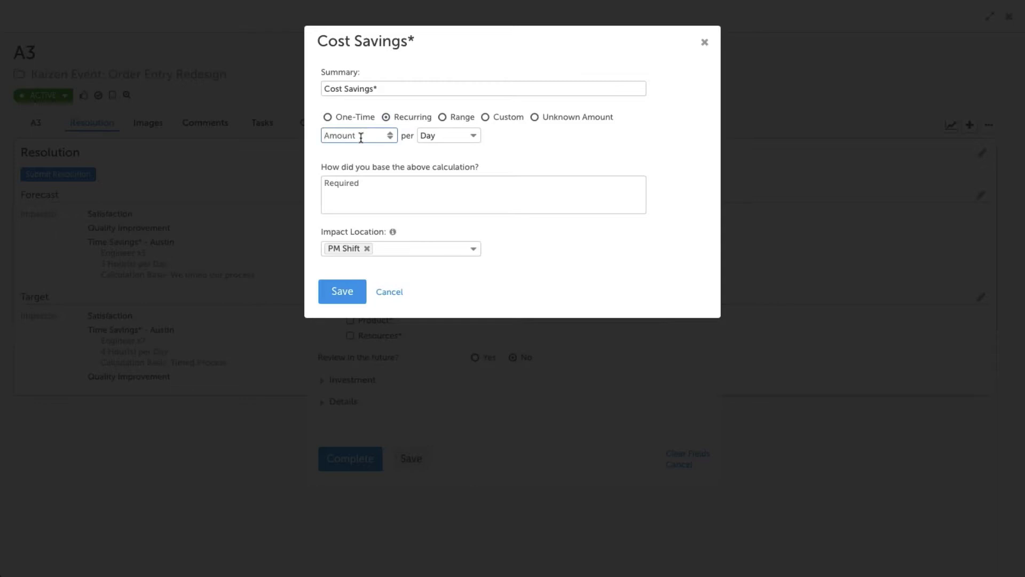
type("1000")
left_click(477, 135)
left_click(442, 182)
left_click(418, 186)
type("For")
key("BackSpace")
key("BackSpace")
type("inance")
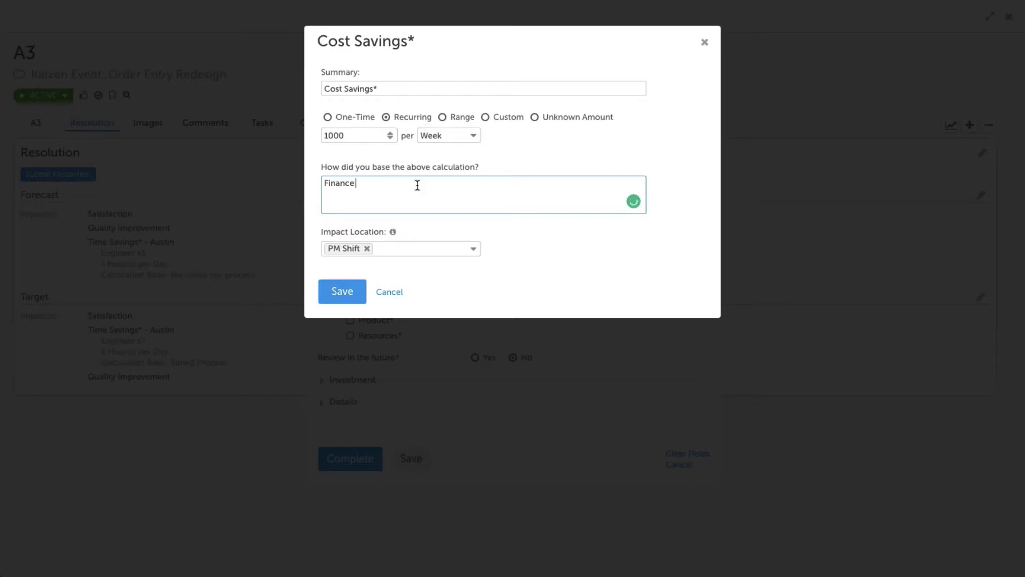
type(" Verified")
left_click(353, 299)
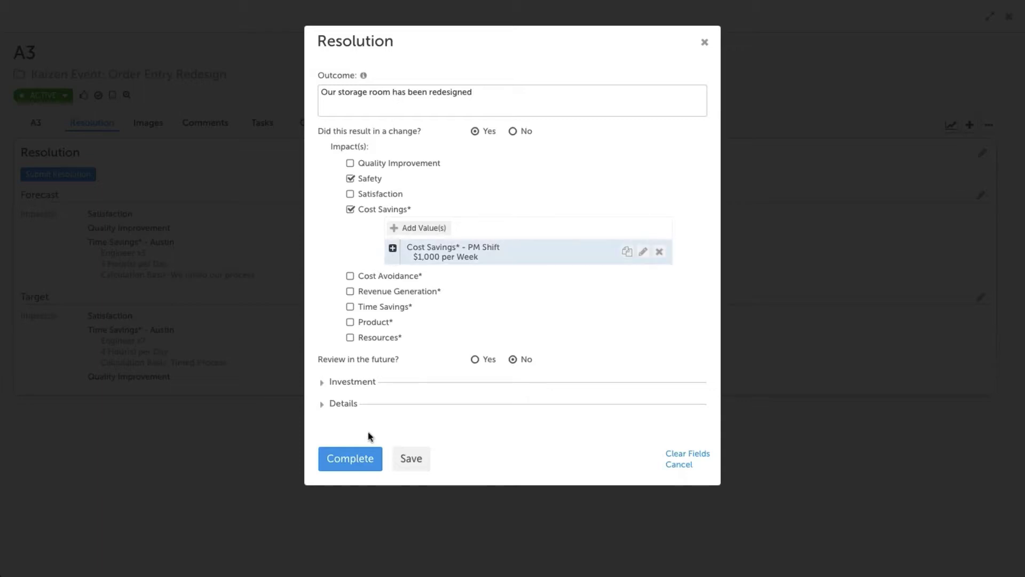
Submit the resolution and complete the A3, also notifying the Corpus Christi group.
left_click(350, 458)
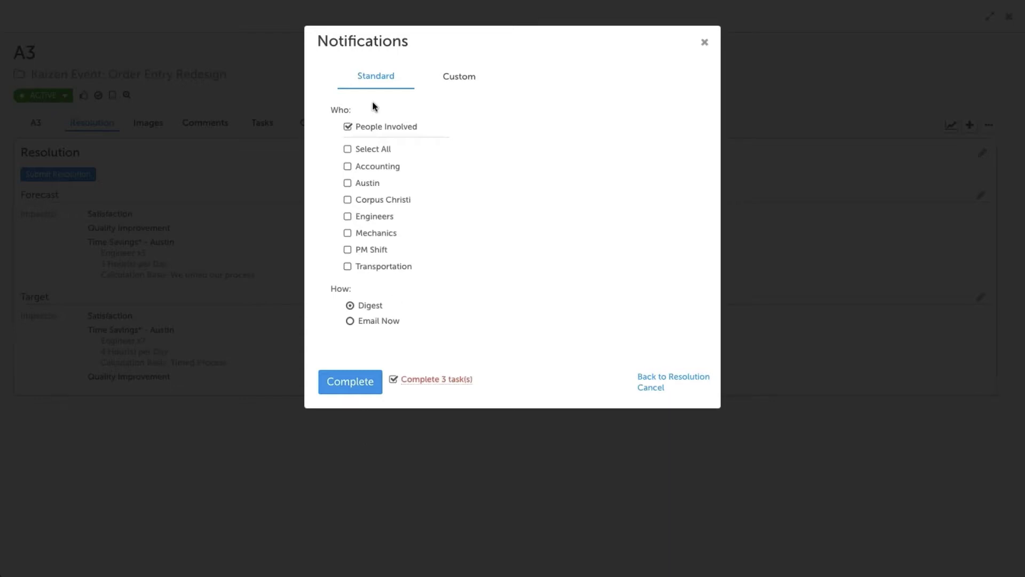
mouse_move(352, 21)
left_click(347, 199)
left_click(354, 380)
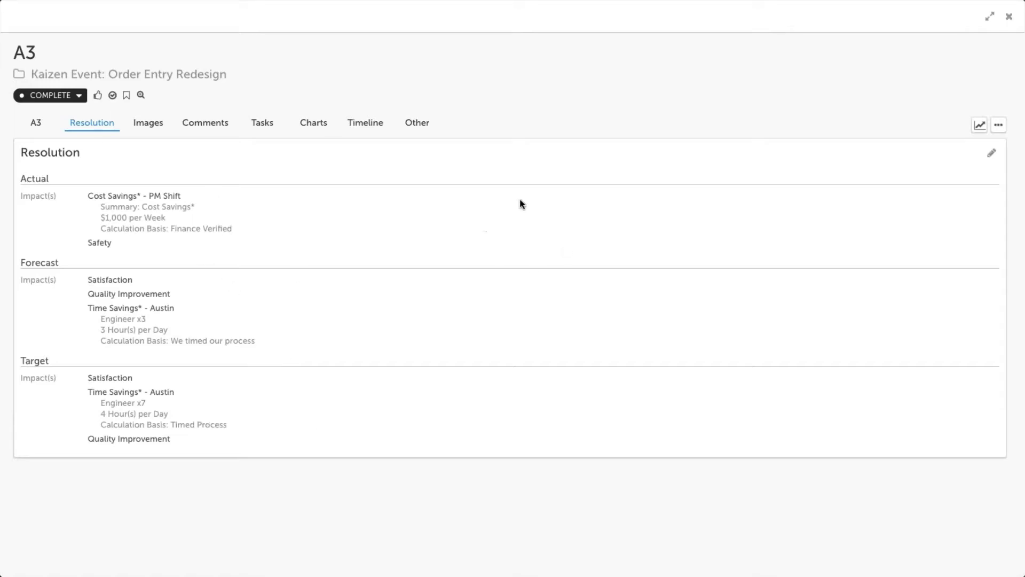
Close the completed A3 and go from the Personal dashboard to Enterprise Project Management.
left_click(1009, 20)
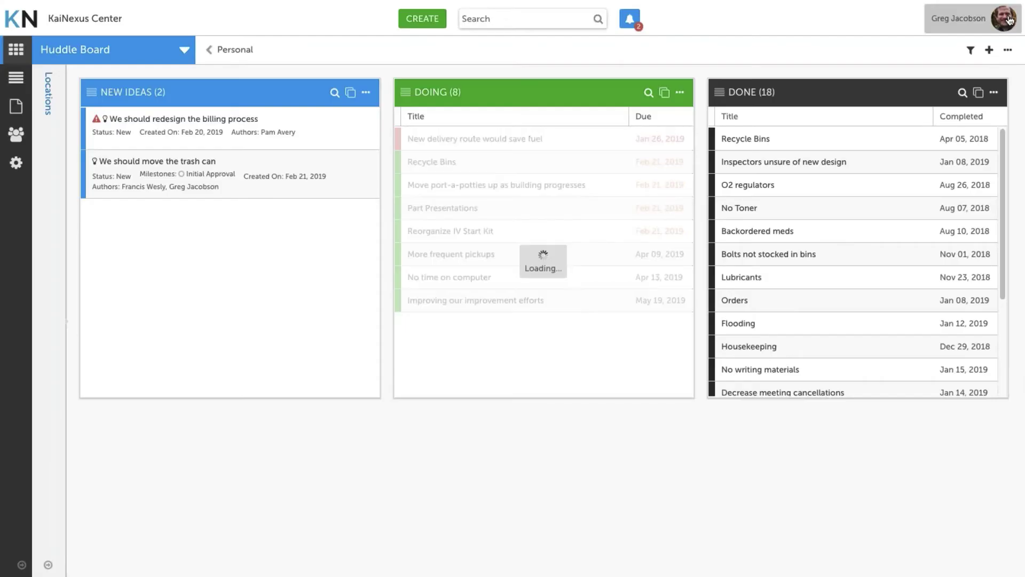
left_click(24, 25)
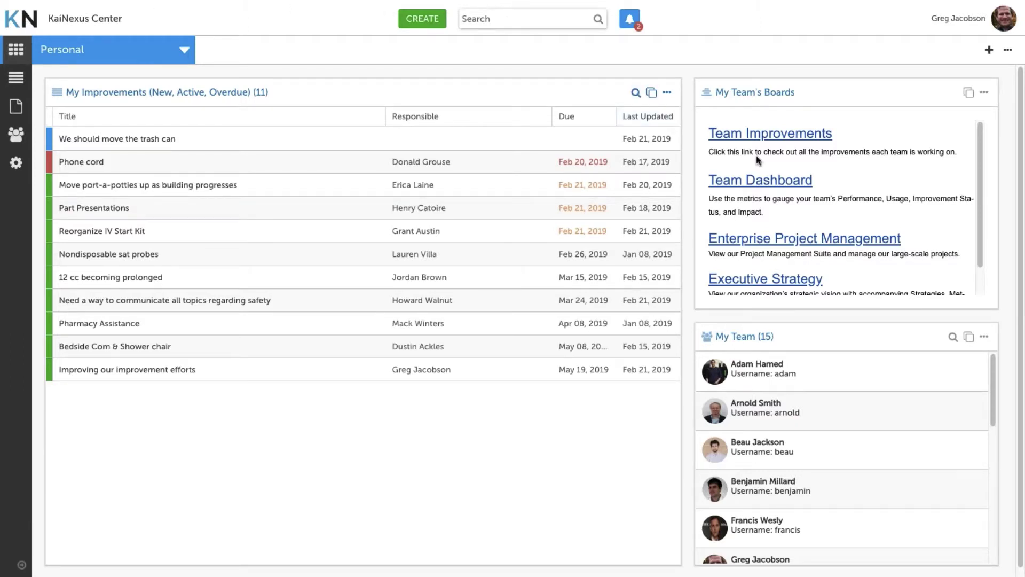
left_click(809, 241)
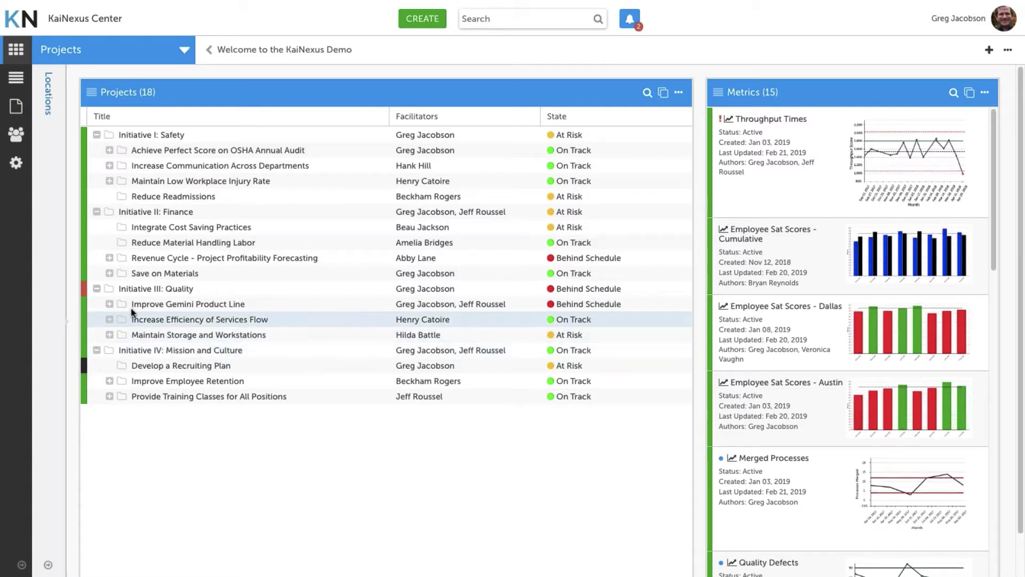
Expand Improve Gemini Product Line in the Projects tree to reveal its Kaizen events.
left_click(110, 304)
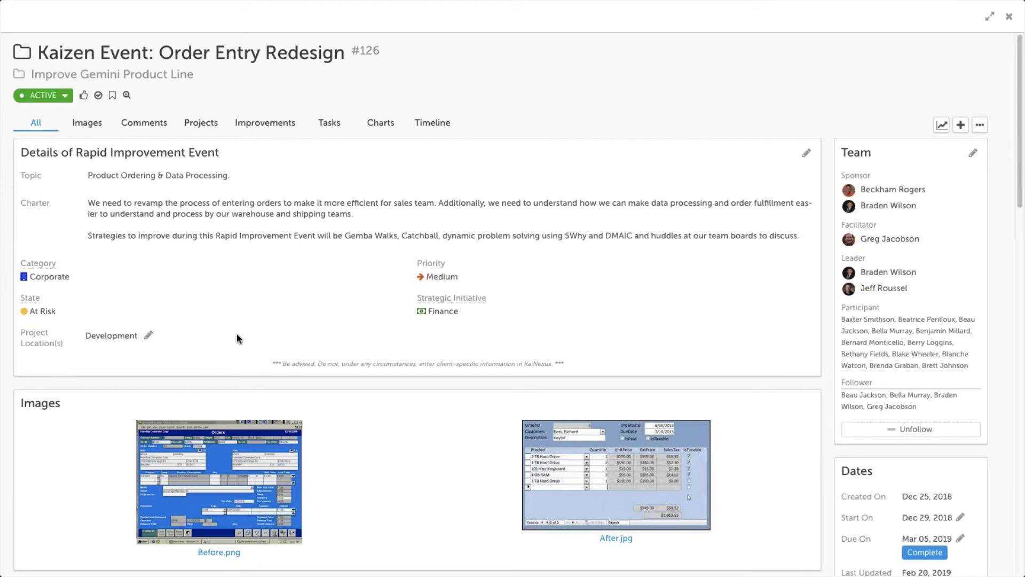
scroll(237, 338, "down", 5)
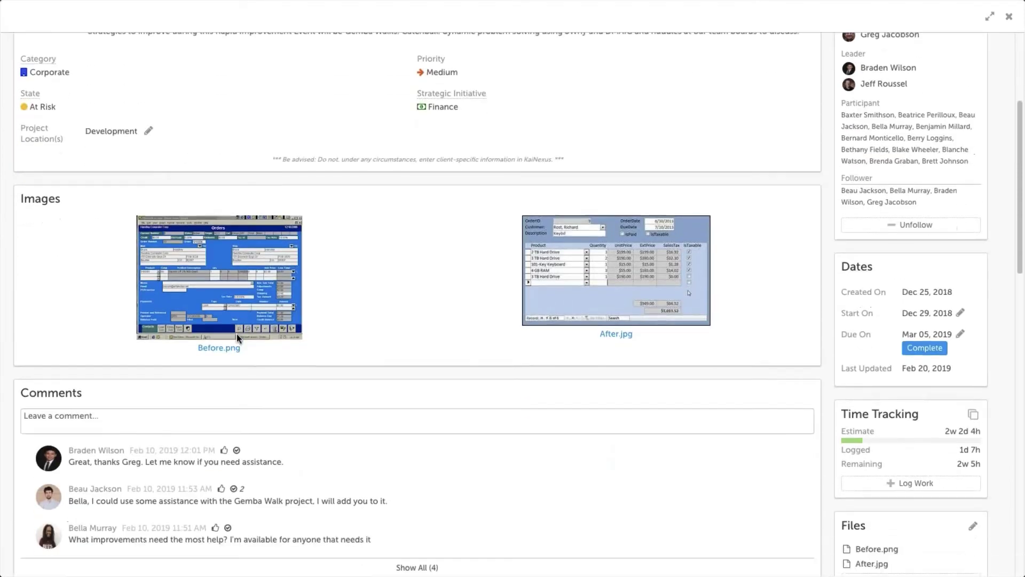
scroll(314, 396, "down", 5)
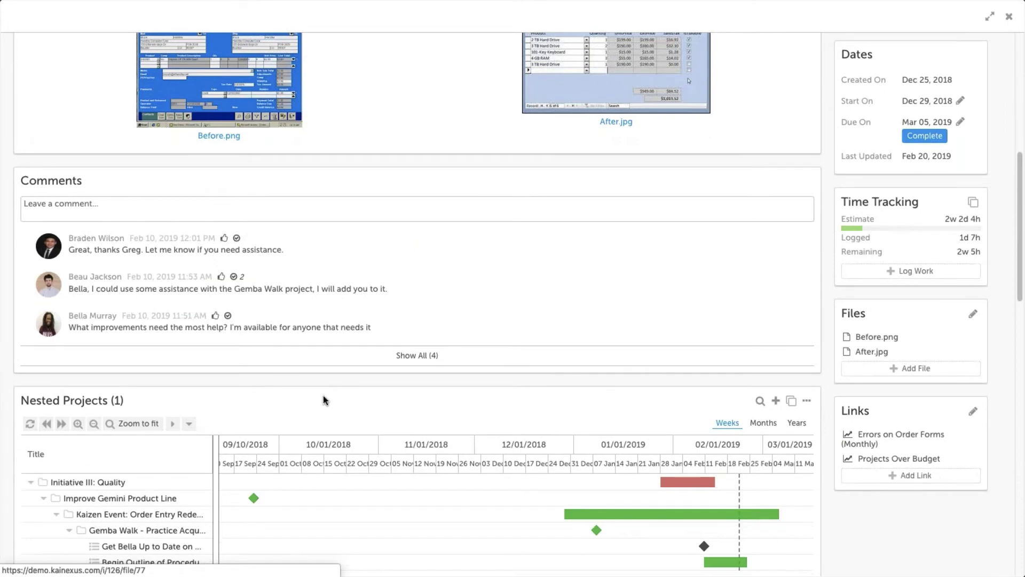
scroll(344, 370, "down", 10)
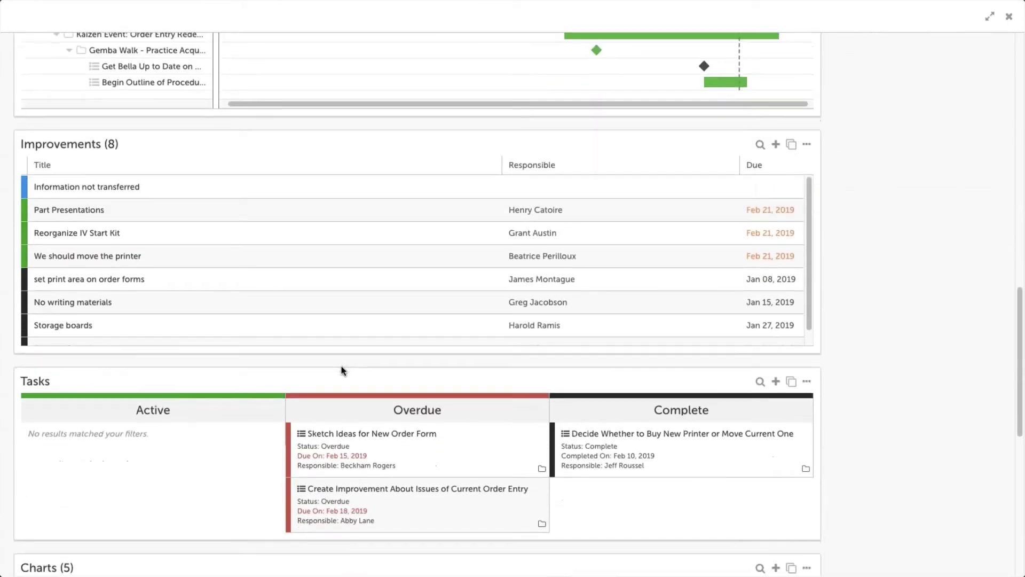
scroll(343, 370, "up", 10)
scroll(344, 370, "up", 8)
scroll(342, 370, "up", 1)
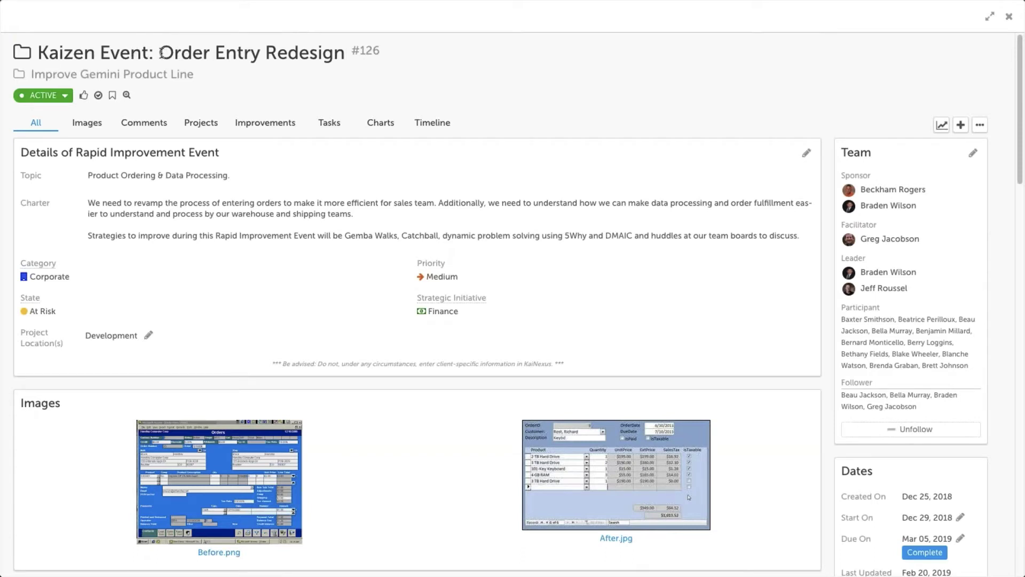
Close the Order Entry Redesign event and return to the Personal board via the Lists icon.
left_click(1001, 20)
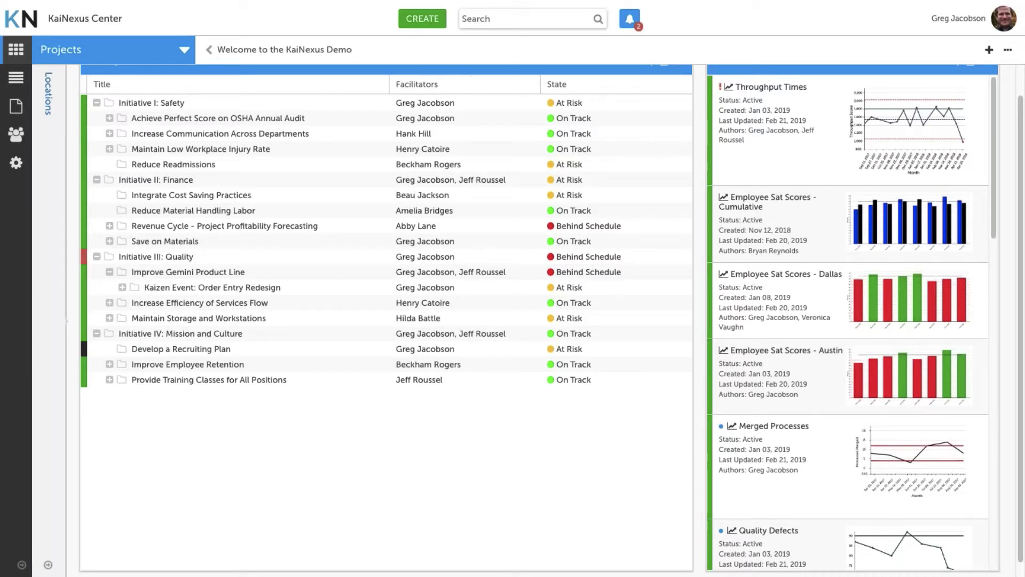
left_click(16, 77)
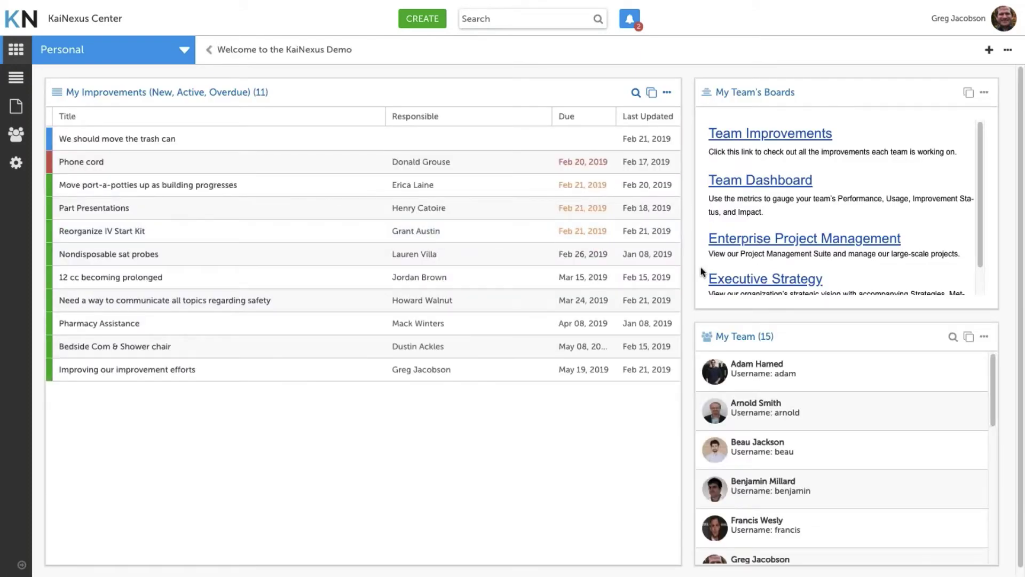
left_click(753, 282)
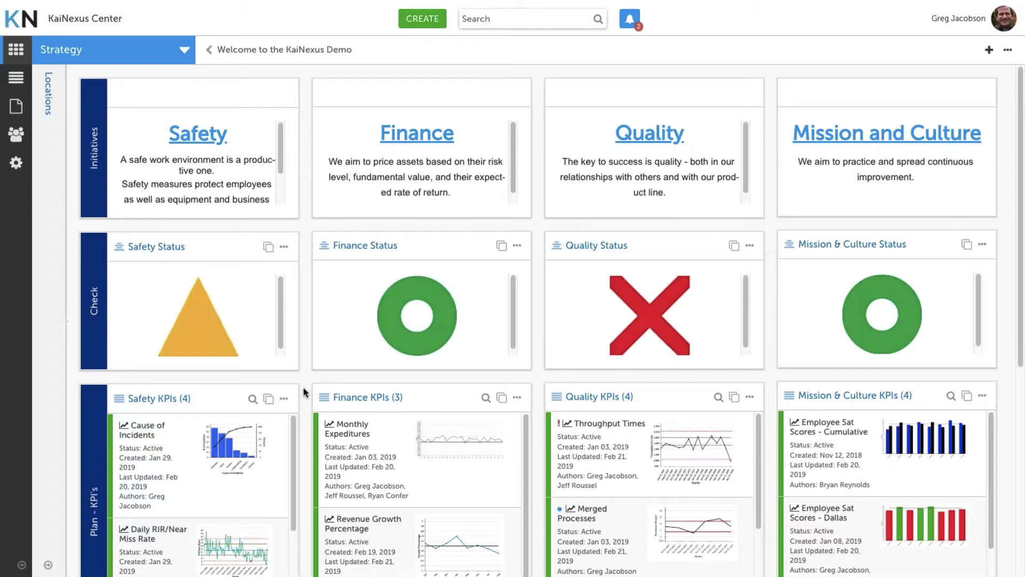
scroll(303, 392, "down", 3)
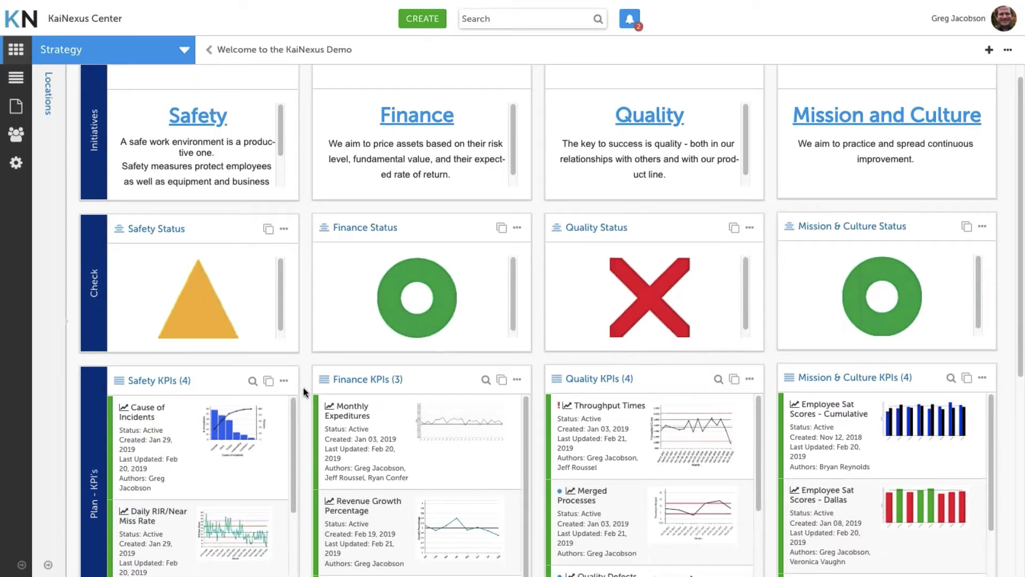
scroll(303, 393, "down", 4)
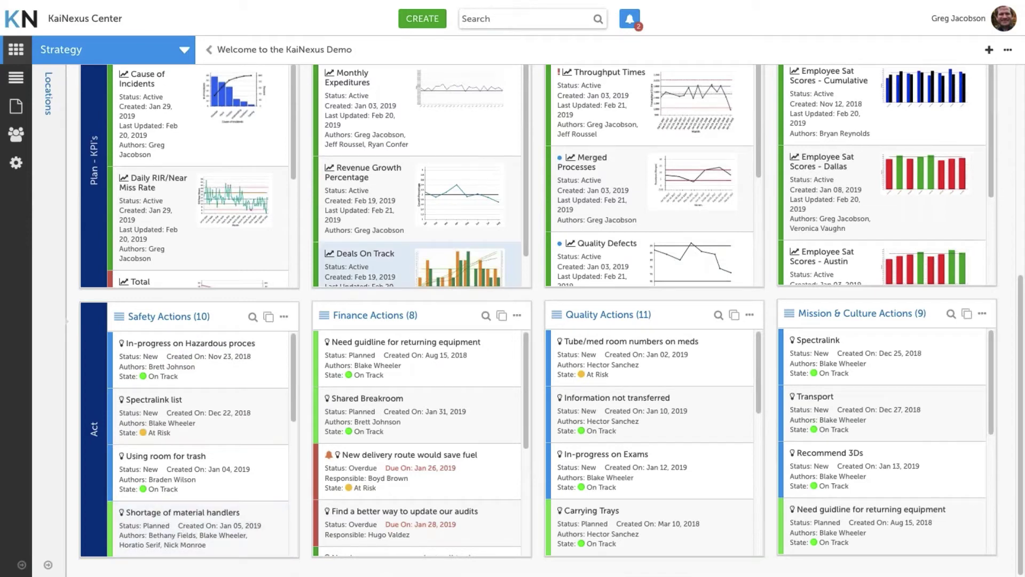
scroll(310, 271, "up", 7)
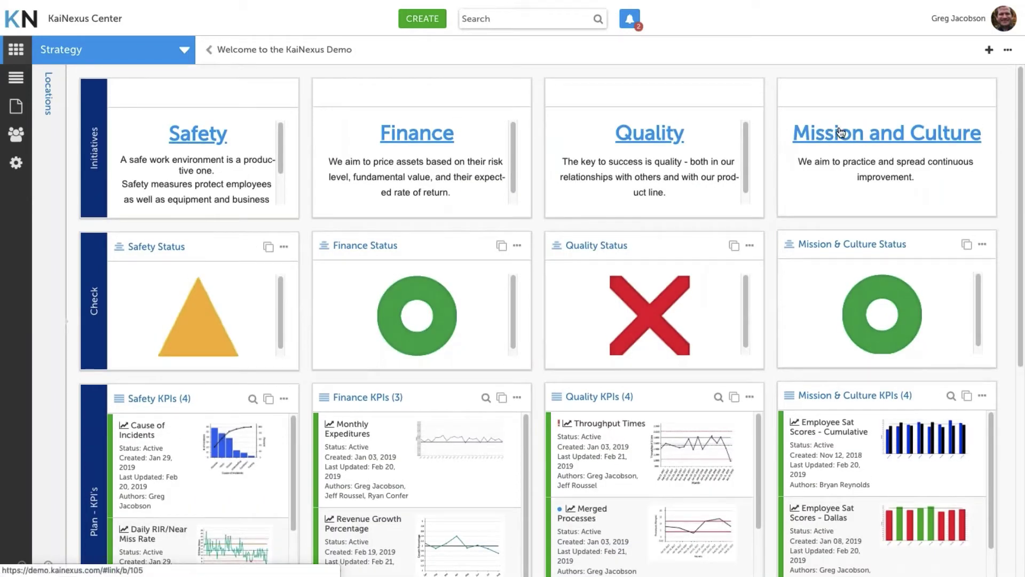
left_click(48, 564)
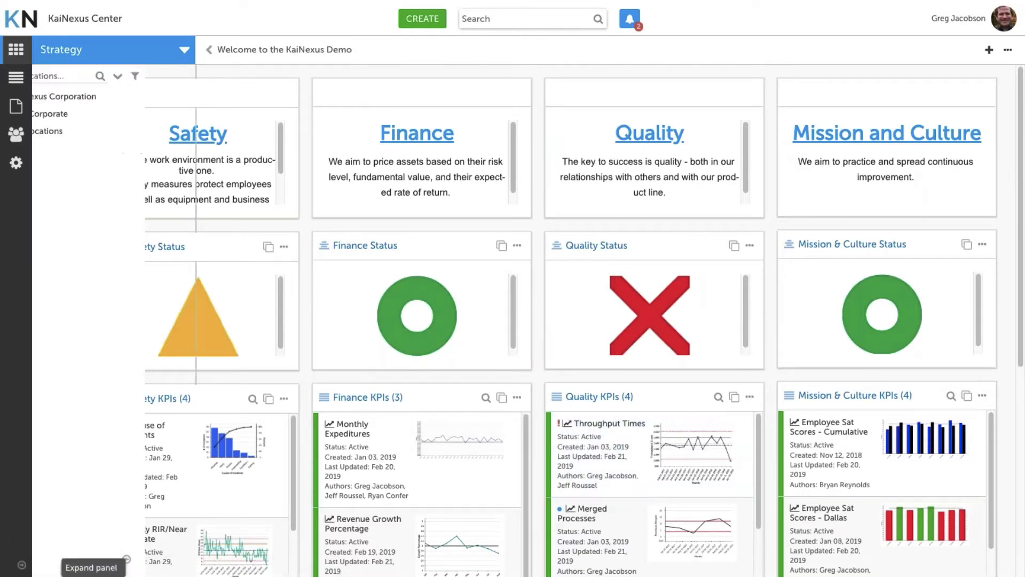
left_click(58, 131)
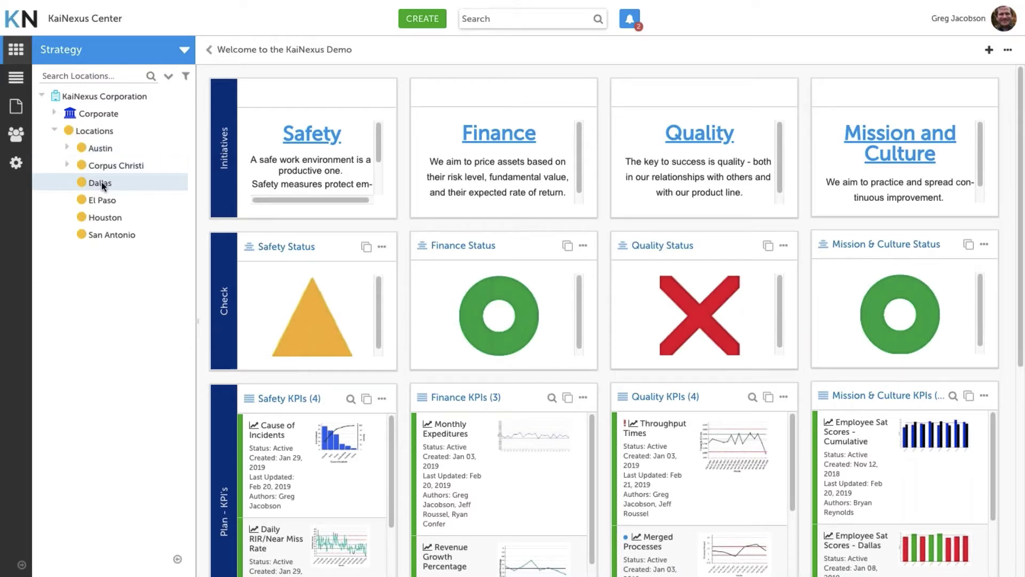
left_click(177, 560)
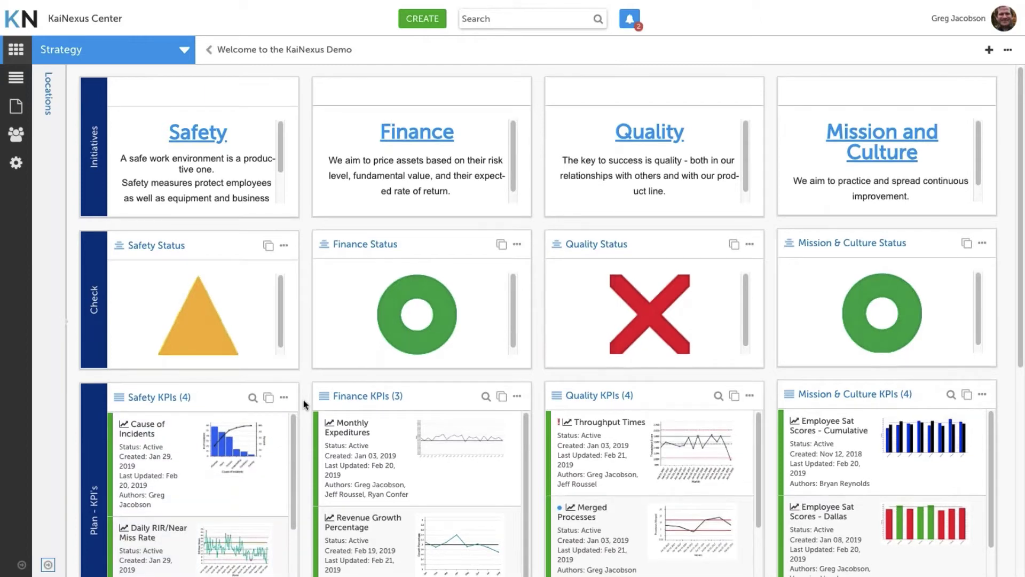
scroll(304, 400, "down", 1)
scroll(303, 399, "down", 1)
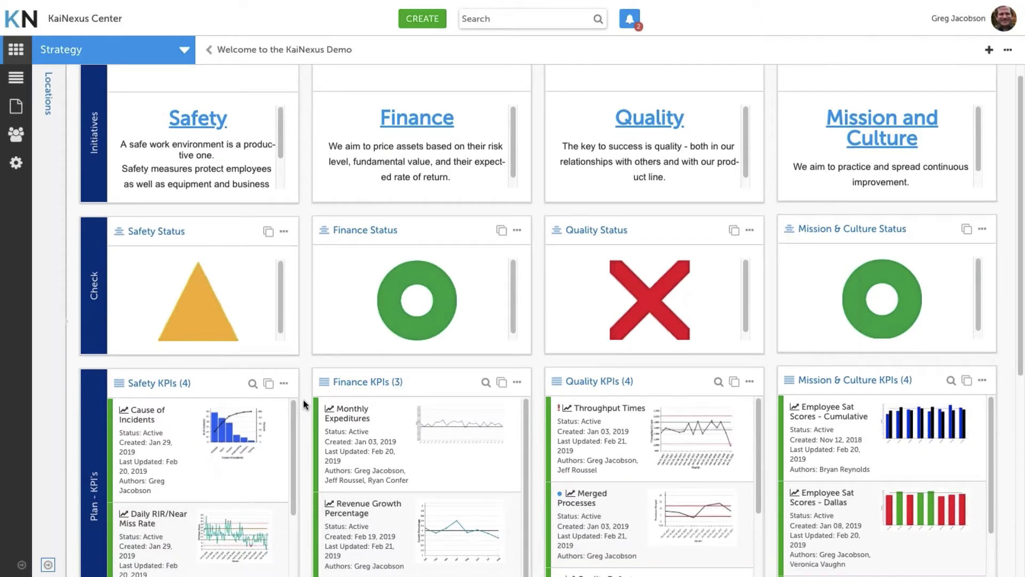
scroll(303, 400, "up", 1)
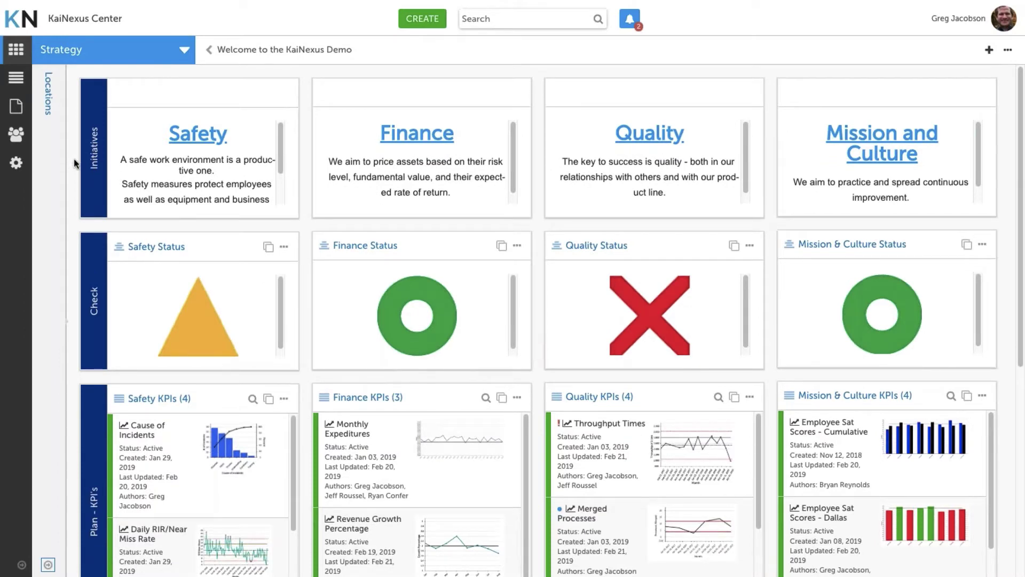
Open Reports with the Locations panel collapsed, briefly highlighting the Status heading.
left_click(16, 107)
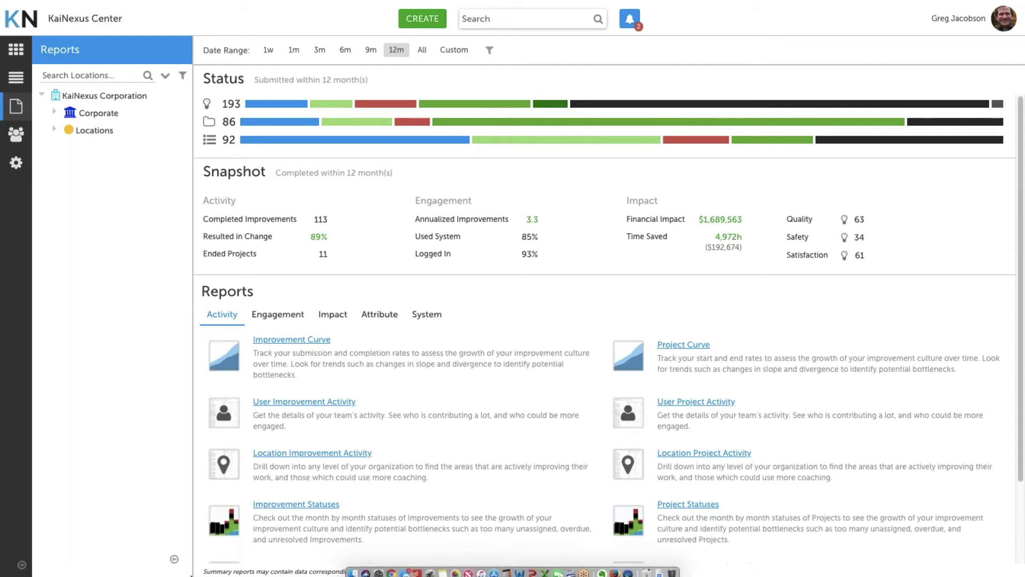
left_click(175, 560)
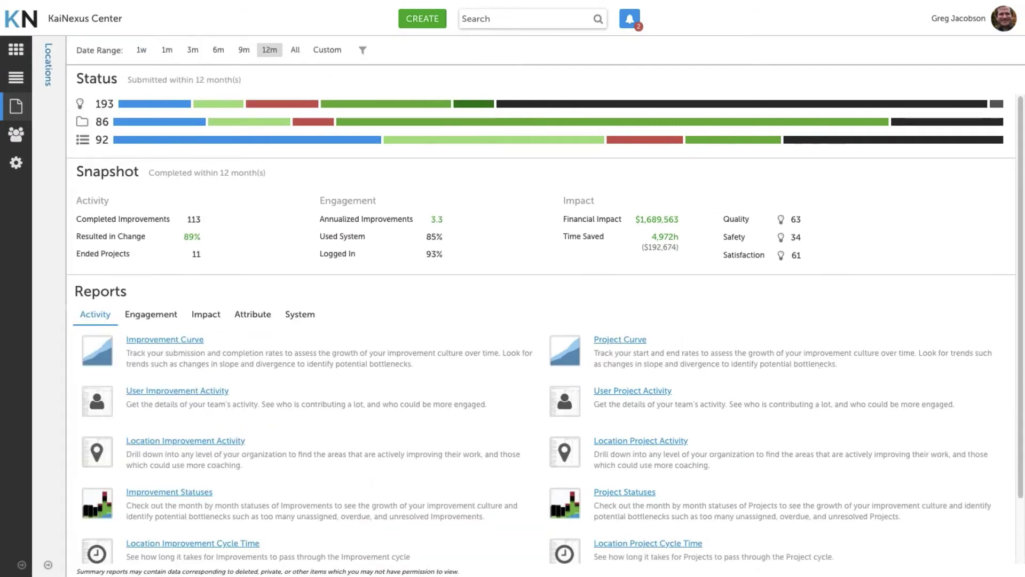
double_click(91, 78)
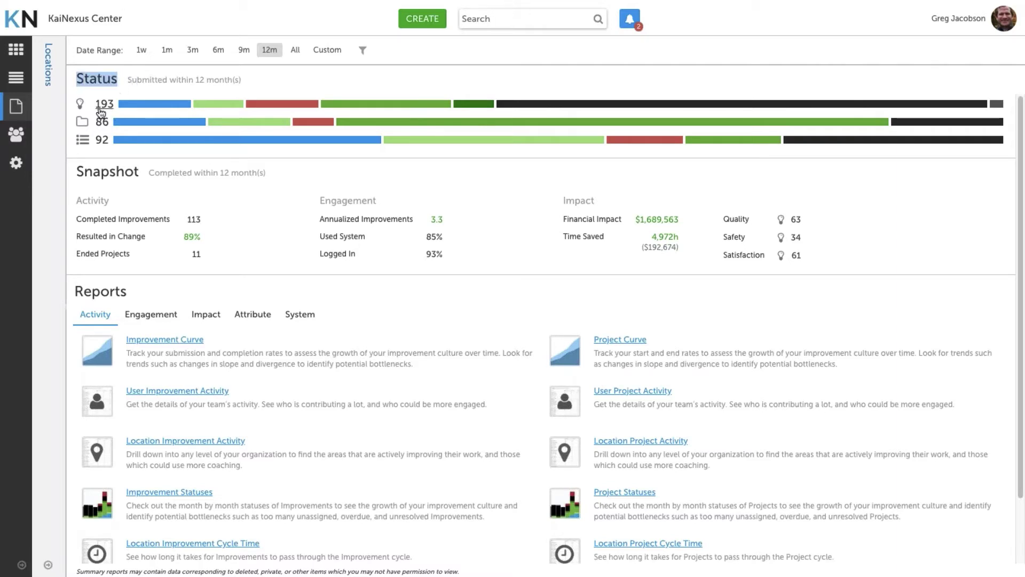
mouse_move(104, 107)
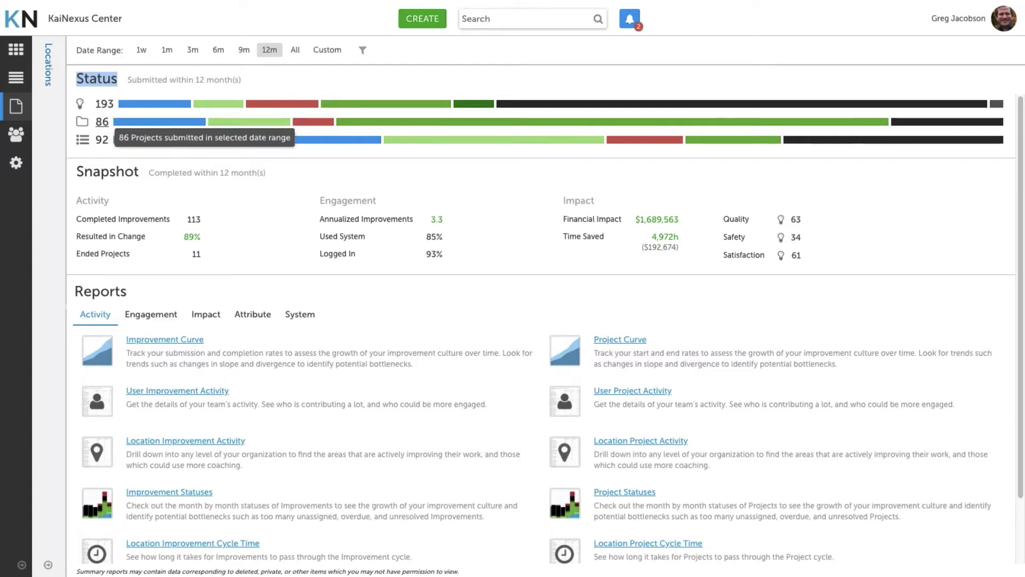
mouse_move(104, 141)
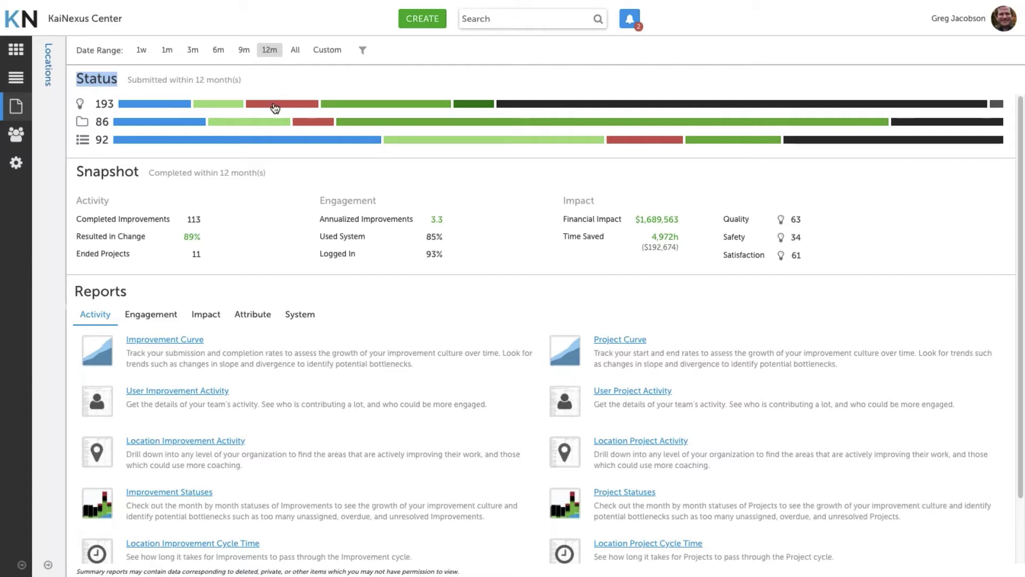
mouse_move(275, 109)
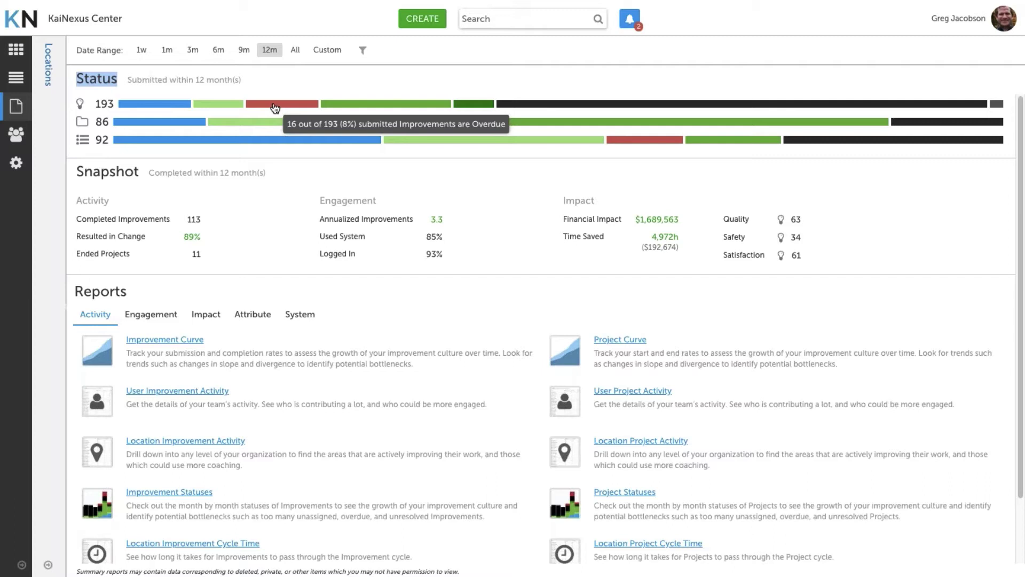
left_click(275, 109)
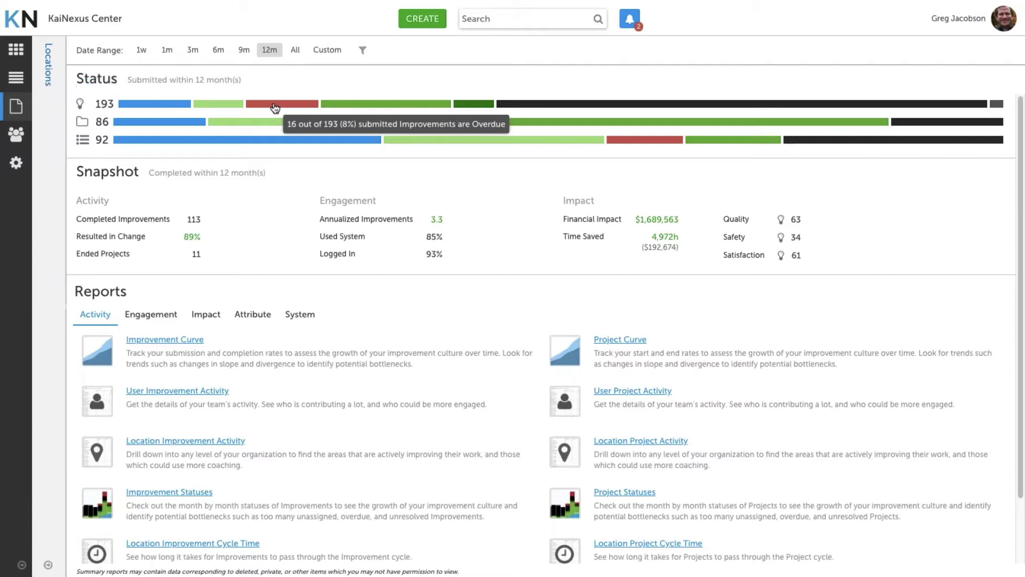
left_click(275, 109)
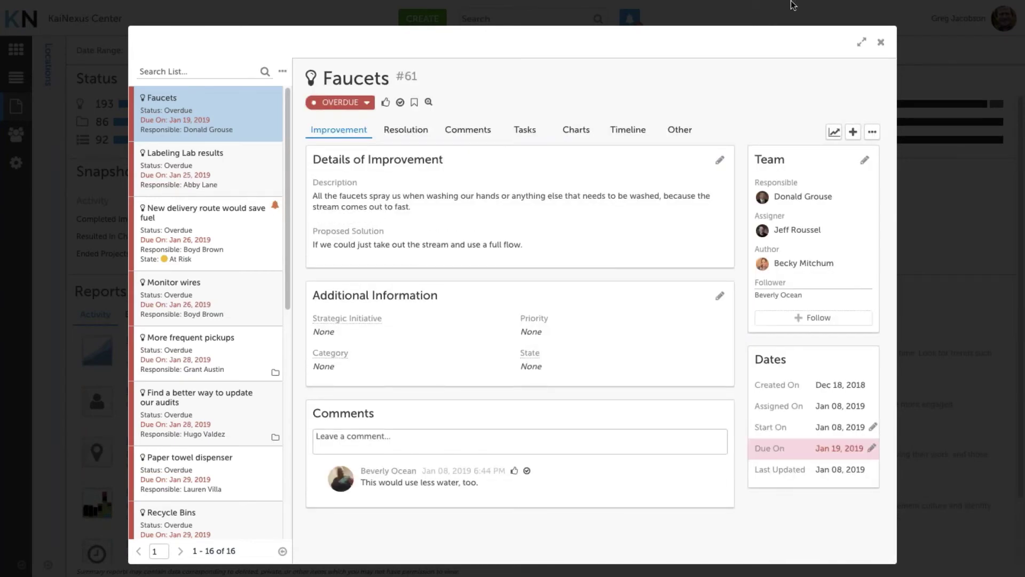
left_click(881, 42)
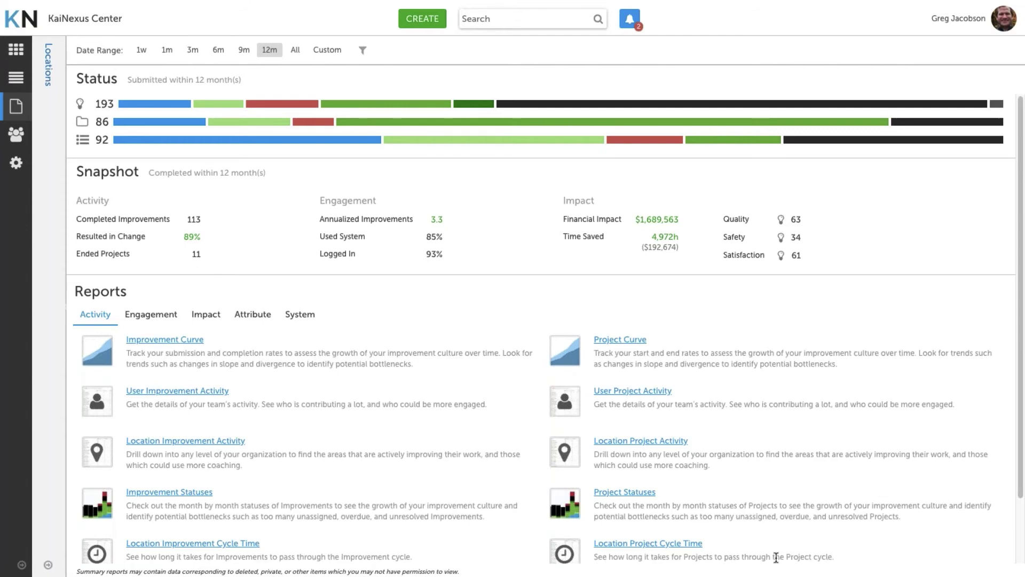
Preview the Improvement Curve report, then switch to the Engagement reports list.
left_click(155, 342)
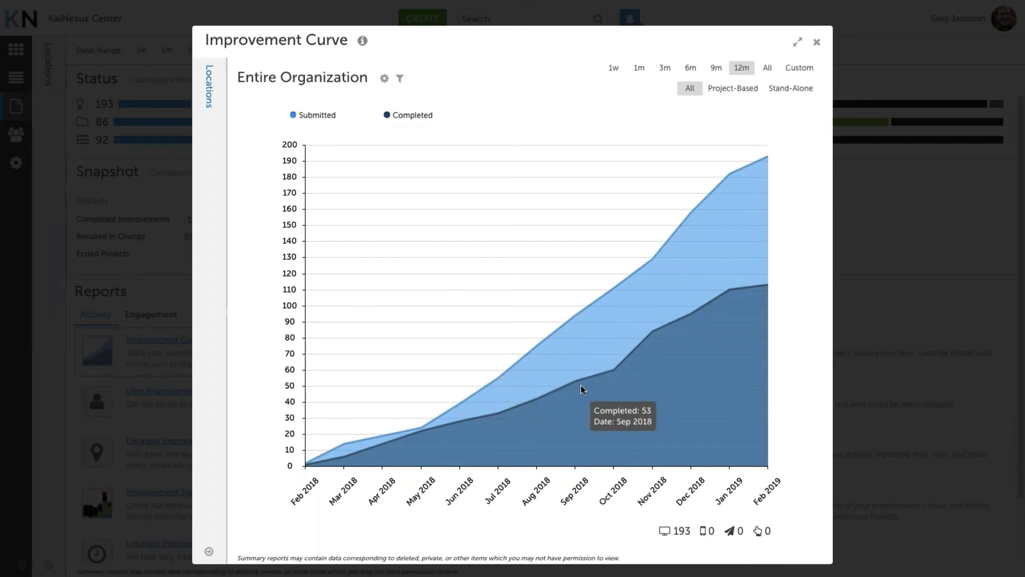
left_click(817, 43)
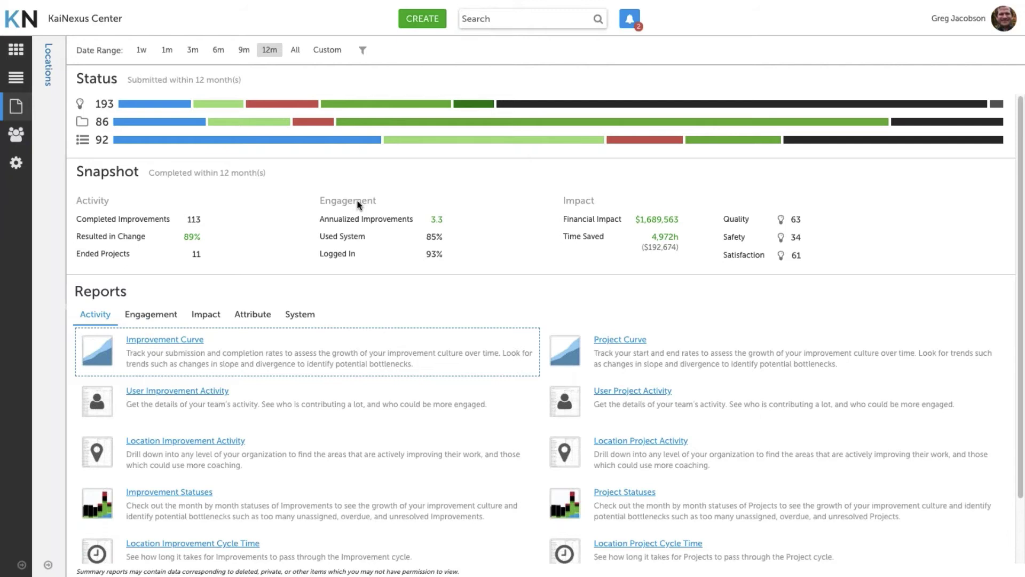
left_click(156, 319)
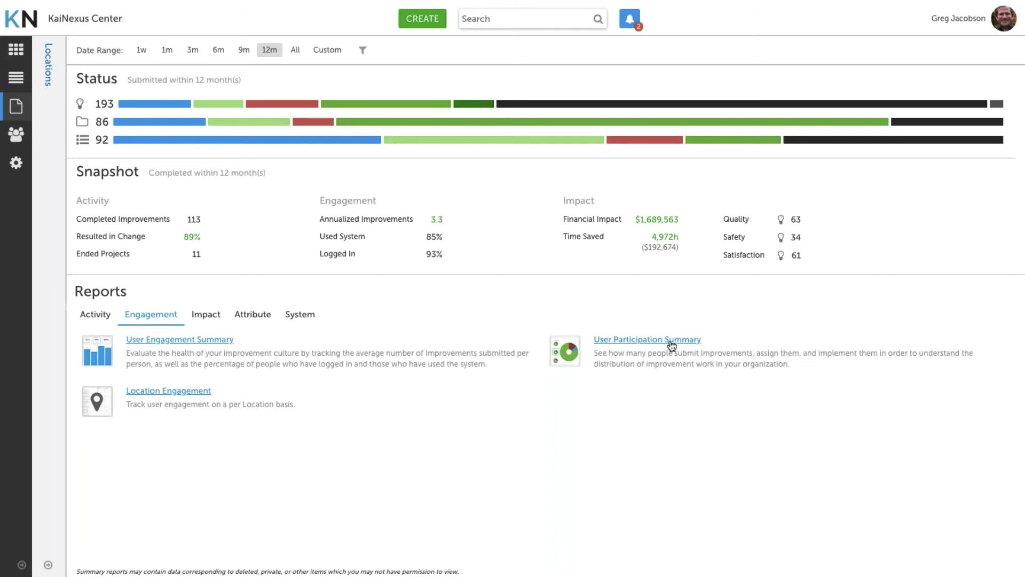
Review the Impact Summary ($872,892 savings, $762,996 revenue, 4,972h saved) with its breakdown expanded.
left_click(208, 316)
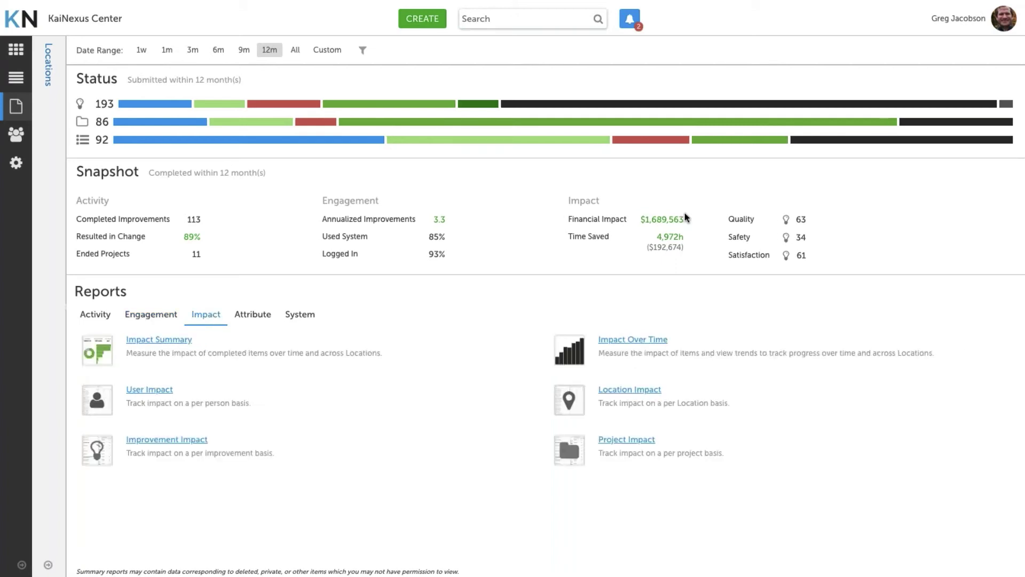
left_click(179, 342)
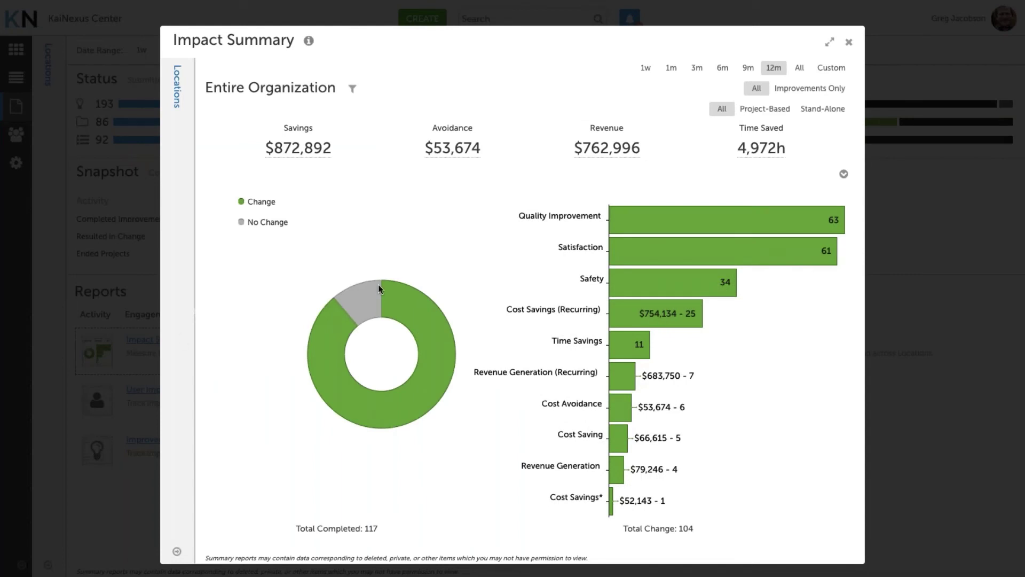
left_click(844, 175)
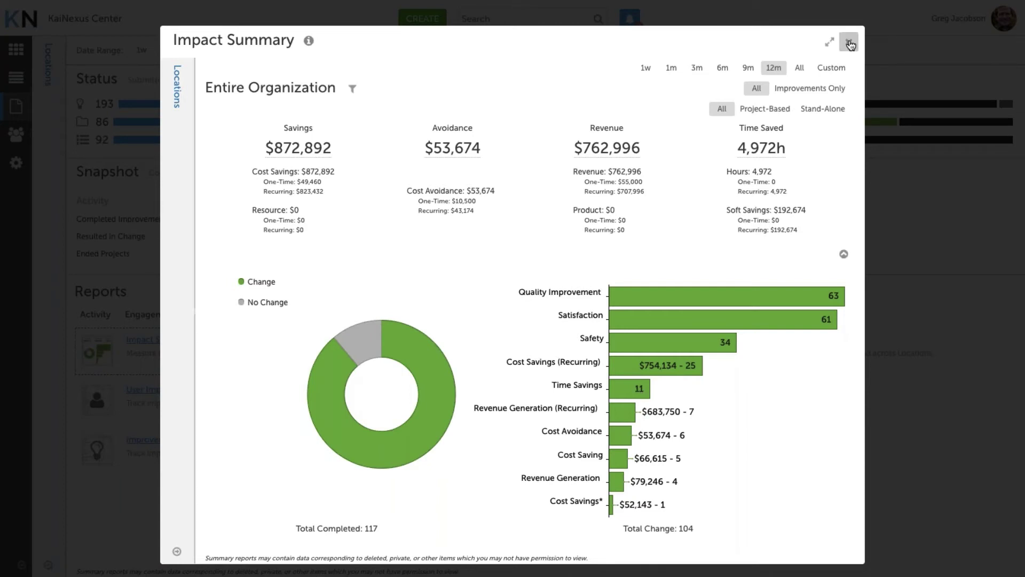
left_click(848, 42)
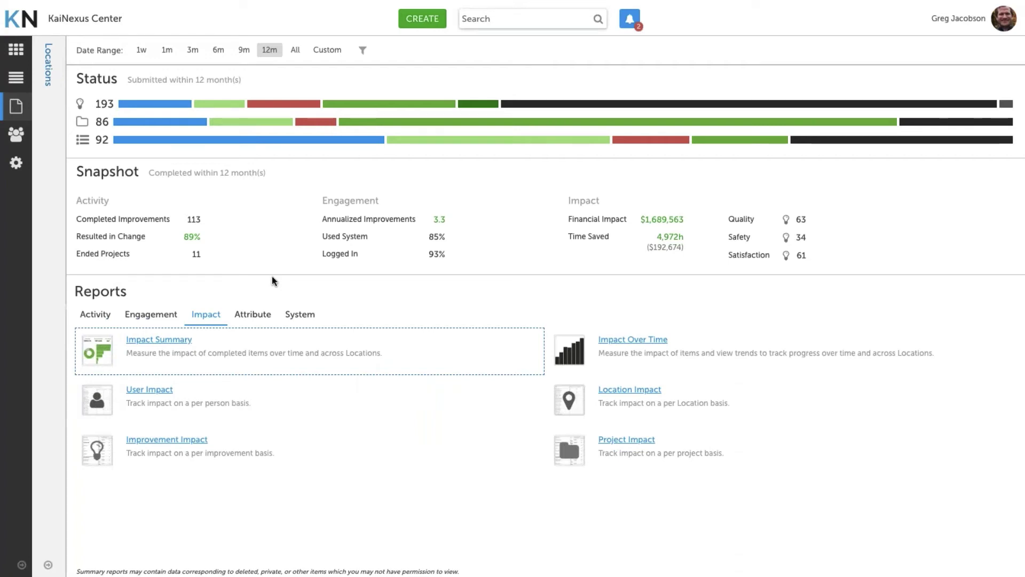
Open the Welcome to the KaiNexus Demo board from the personal home board.
left_click(20, 25)
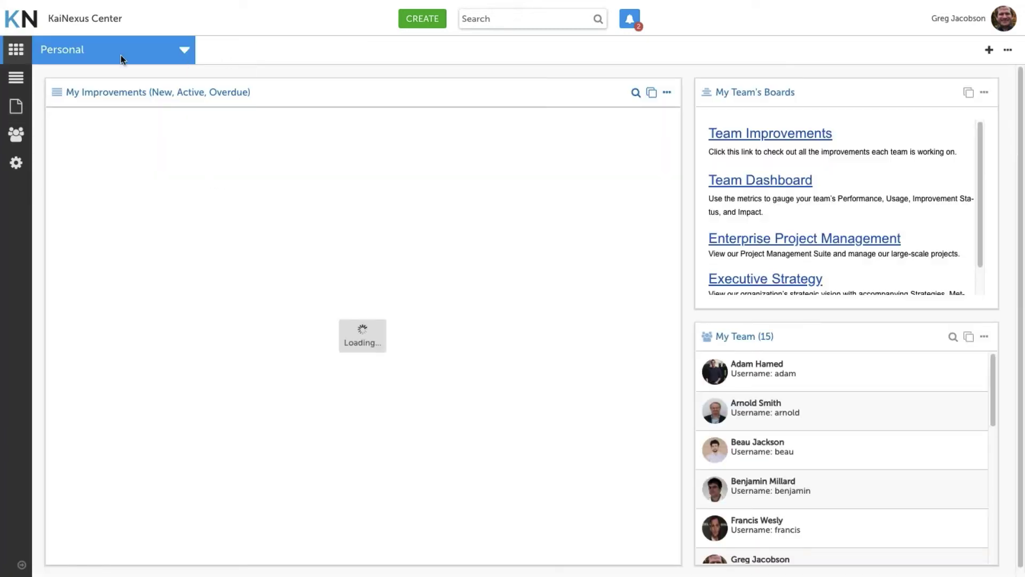
left_click(121, 53)
left_click(113, 82)
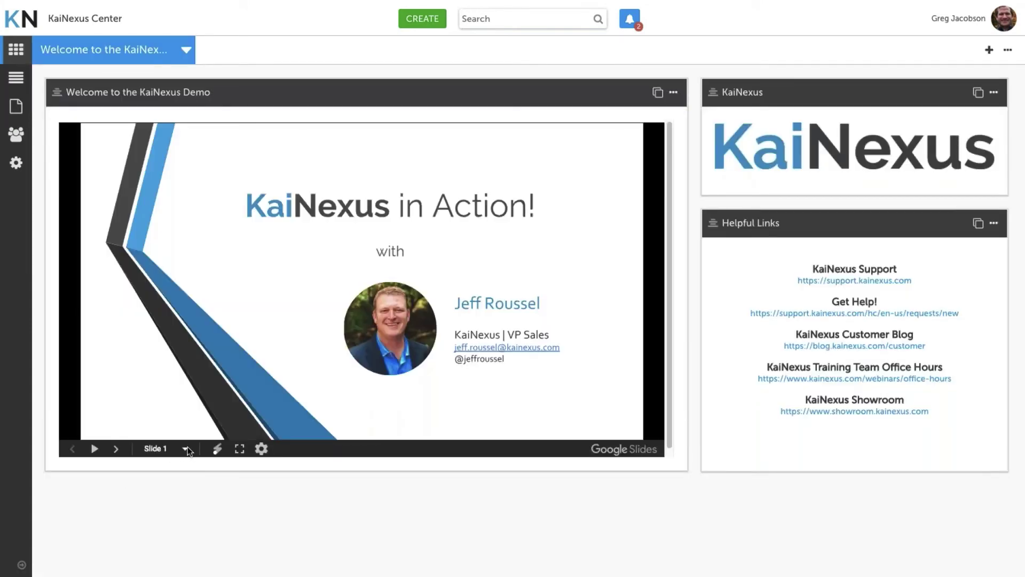
Present the deck full screen starting at slide 8, Upcoming Webinars.
left_click(185, 448)
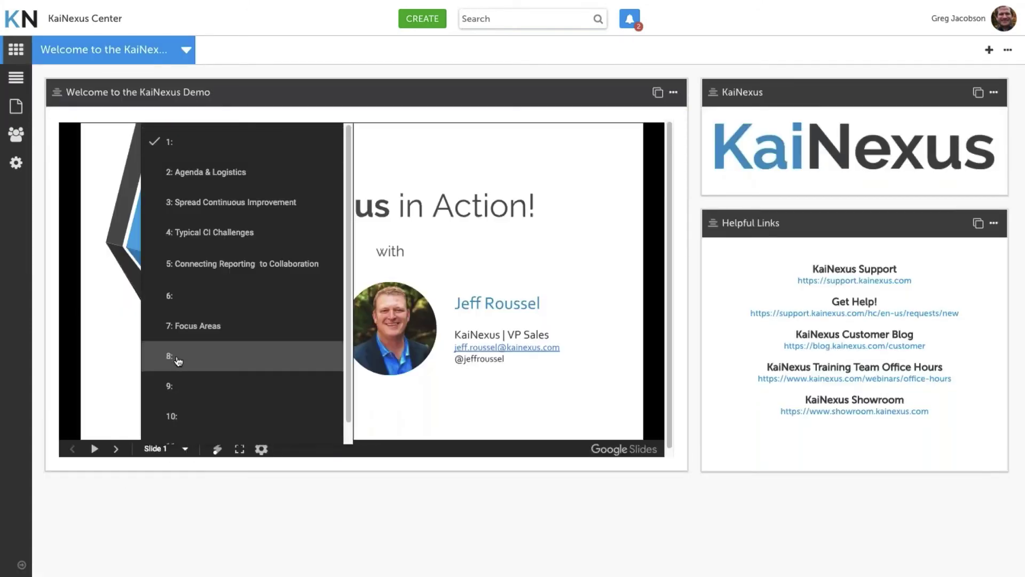
left_click(178, 357)
left_click(240, 449)
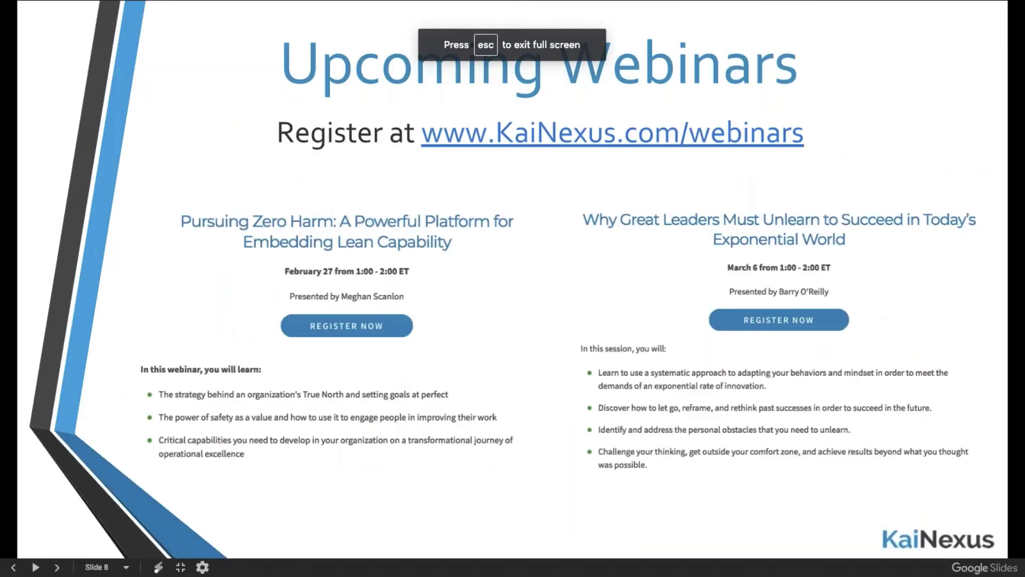